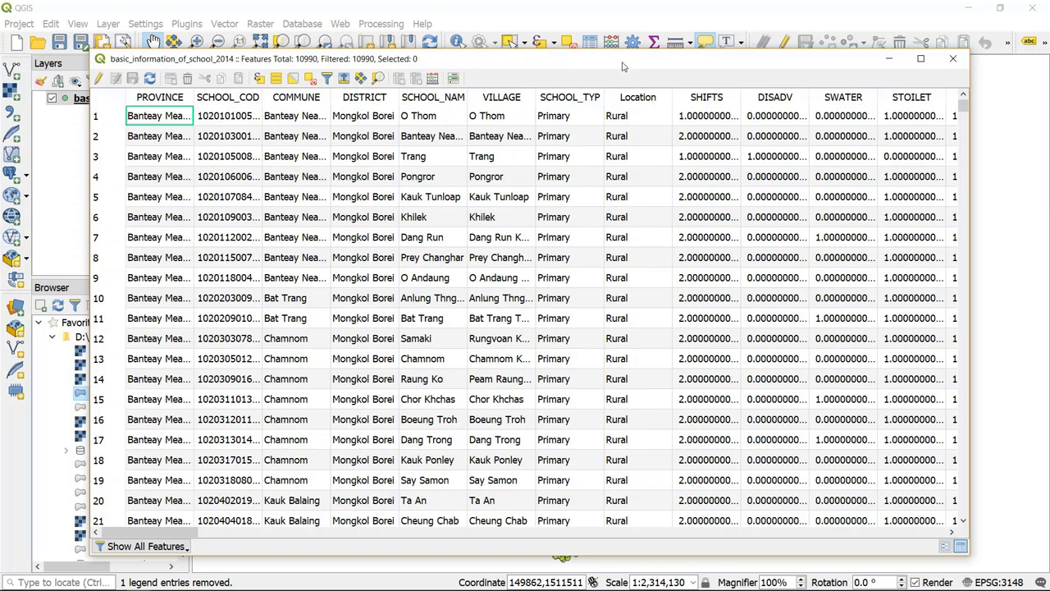
# - Move the attribute table aside to inspect the school points on the map, and bring the table back
pyautogui.moveTo(623, 67); pyautogui.dragTo(678, 495)
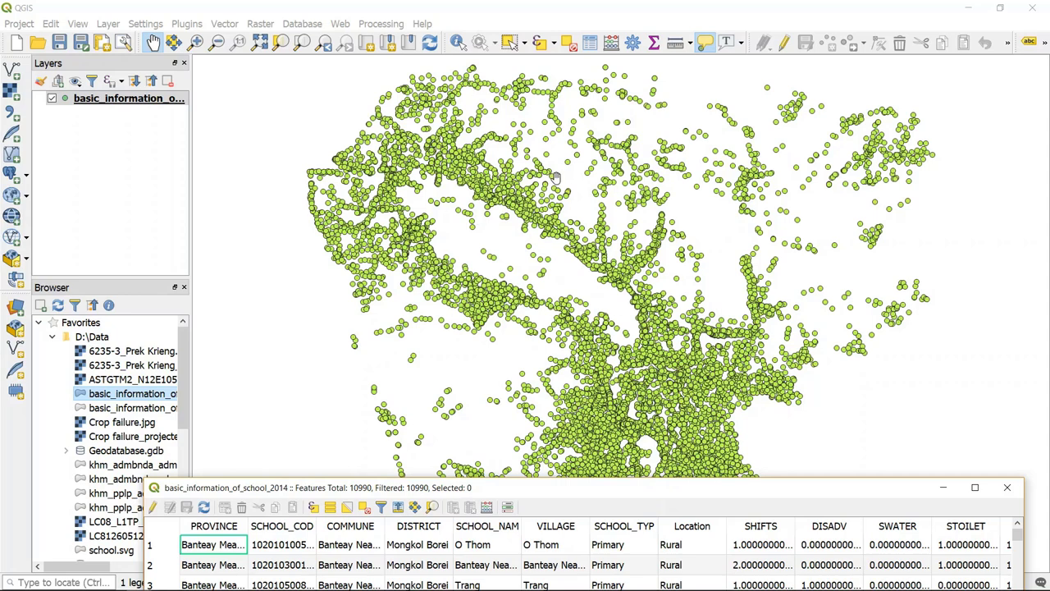
pyautogui.moveTo(556, 177)
pyautogui.moveTo(537, 263)
pyautogui.moveTo(630, 277)
pyautogui.moveTo(587, 493); pyautogui.dragTo(541, 54)
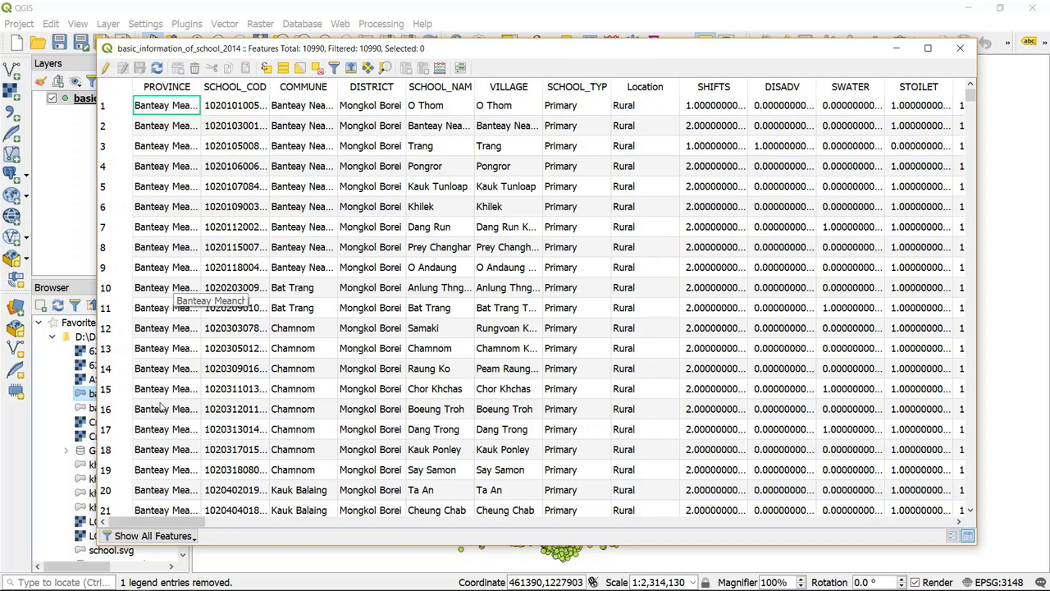
# - Sort the school attribute table by PROVINCE, browse its rows and widen the PROVINCE column to show full names
pyautogui.click(174, 89)
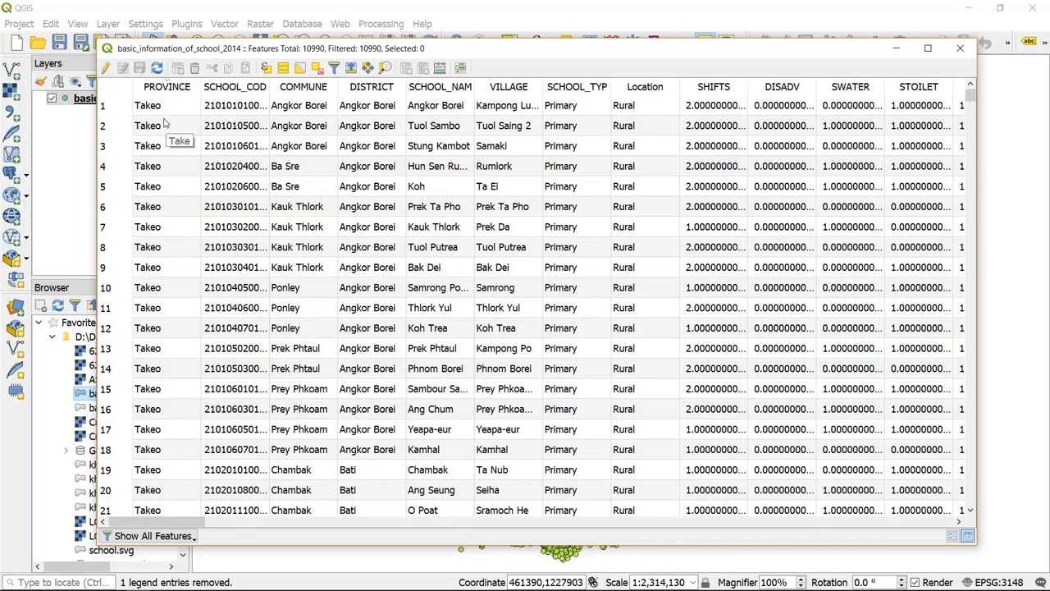
pyautogui.click(182, 92)
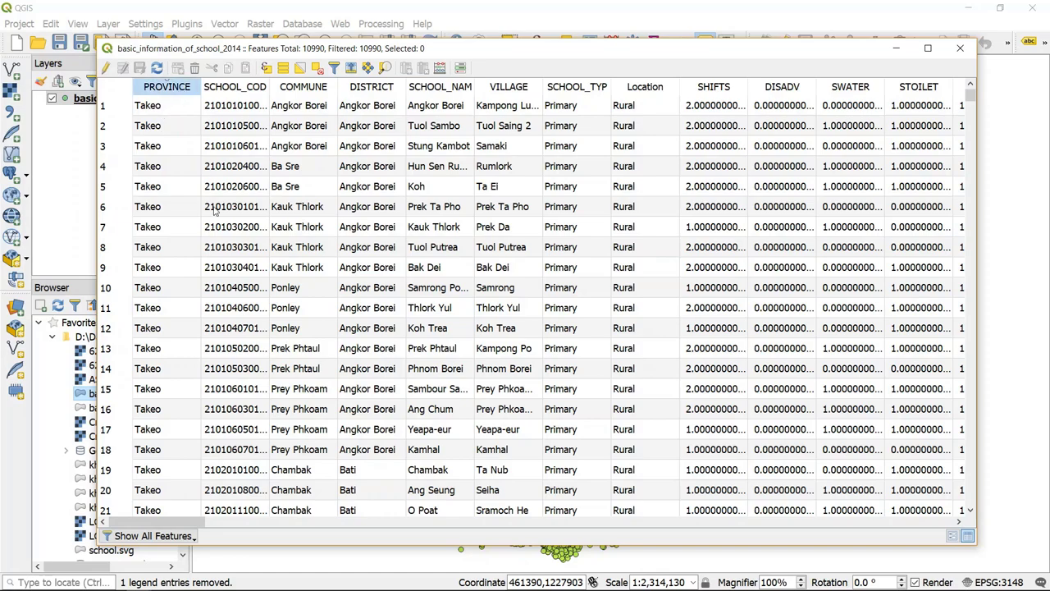
pyautogui.scroll(-1, 238, 232)
pyautogui.scroll(-20, 237, 232)
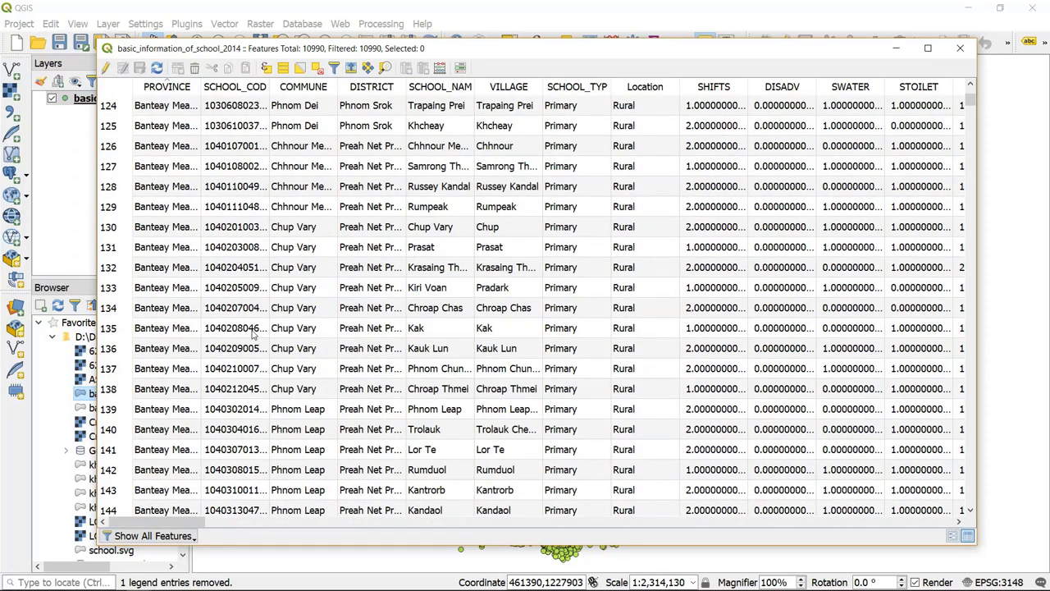
pyautogui.scroll(-20, 255, 335)
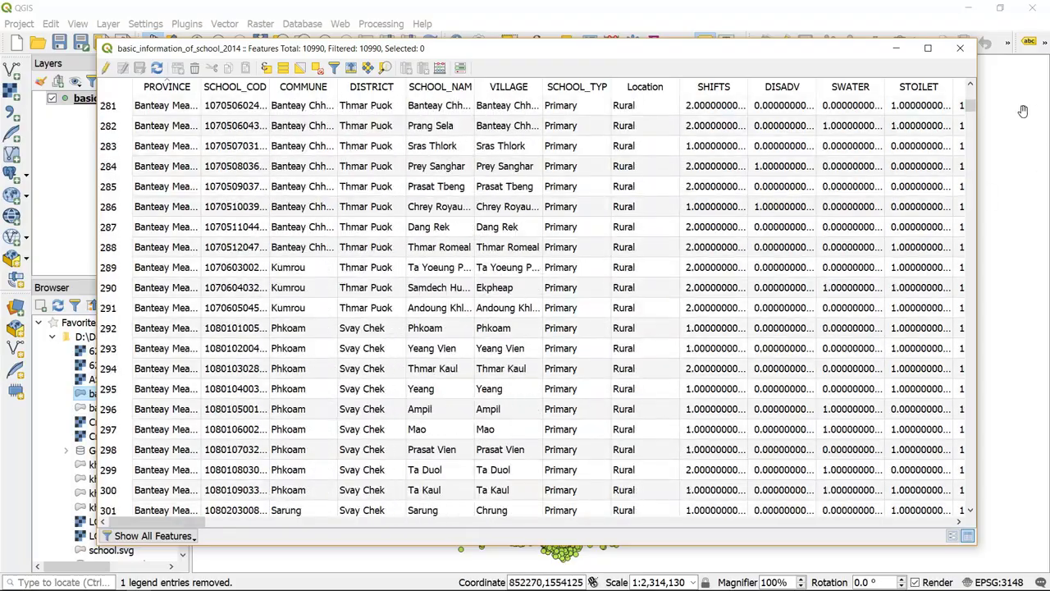
pyautogui.moveTo(971, 106); pyautogui.dragTo(965, 272)
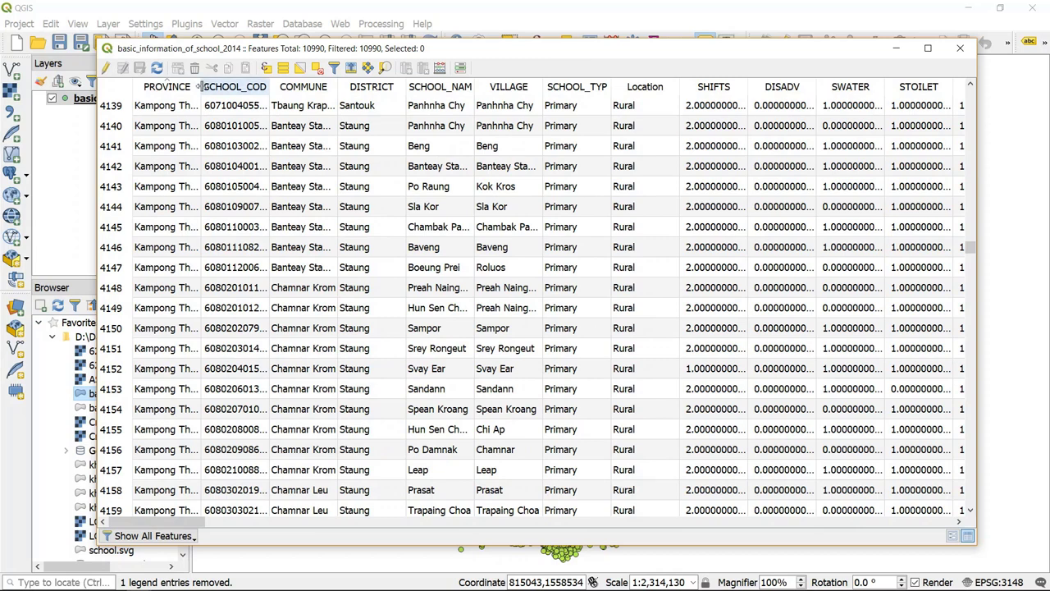
pyautogui.moveTo(202, 87); pyautogui.dragTo(368, 86)
pyautogui.moveTo(114, 210); pyautogui.dragTo(325, 450)
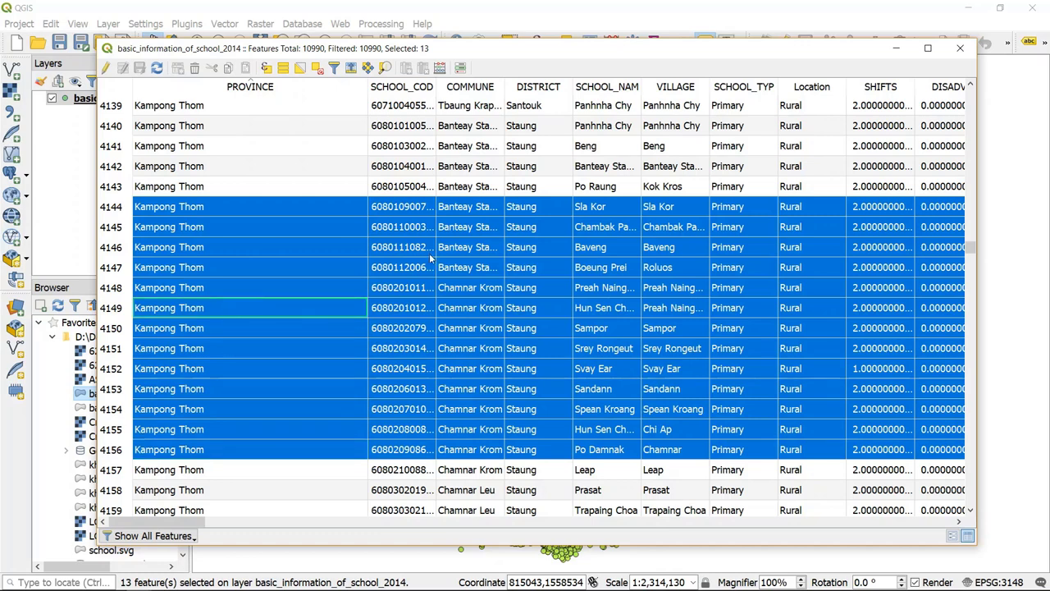
pyautogui.click(393, 146)
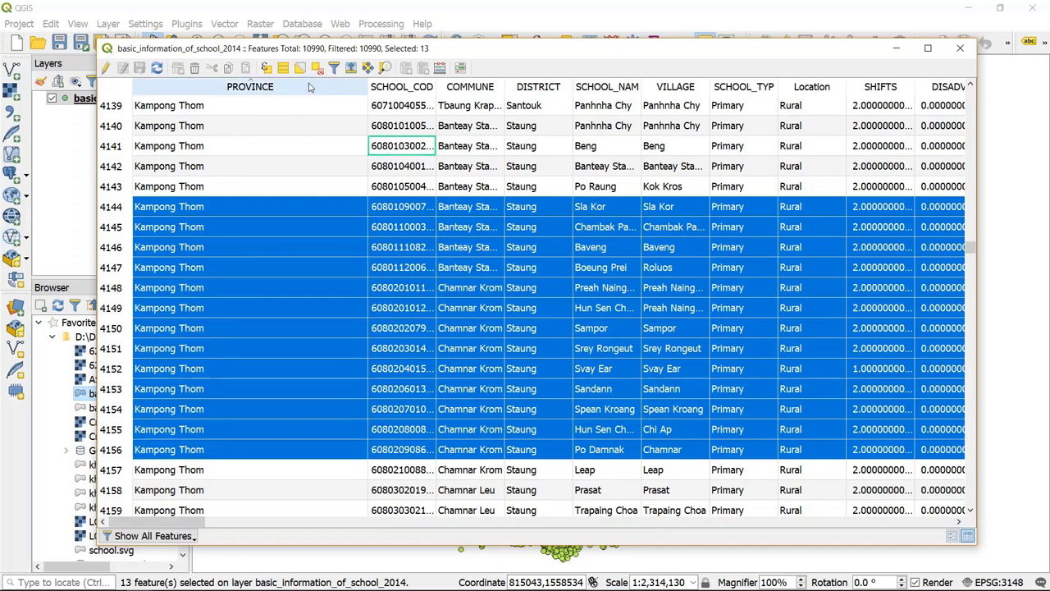
pyautogui.click(317, 67)
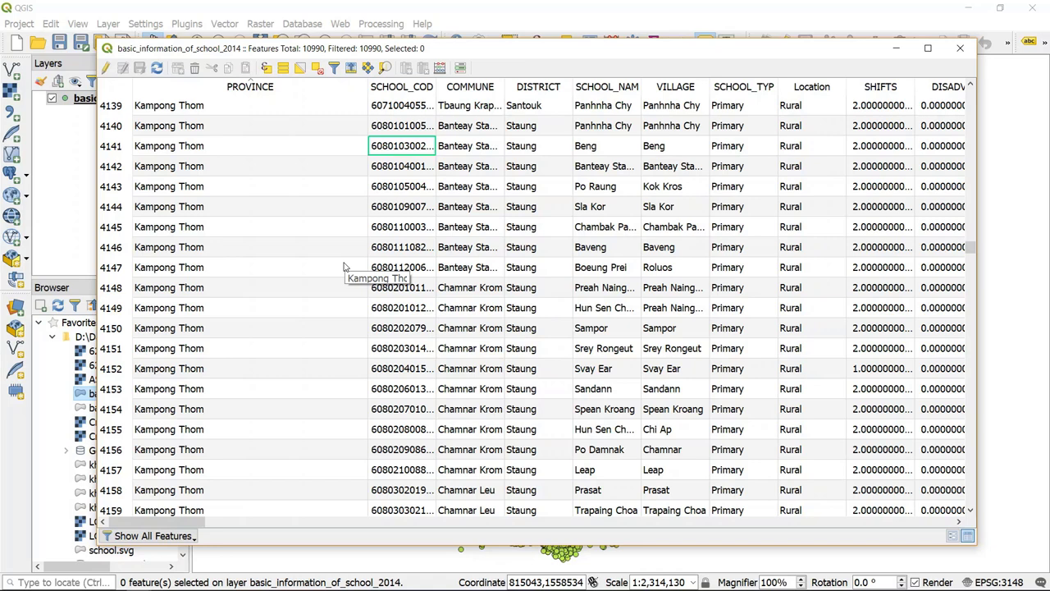
# - Start a select-by-expression query on the school layer with the "PROVINCE" field followed by the equals operator
pyautogui.click(268, 70)
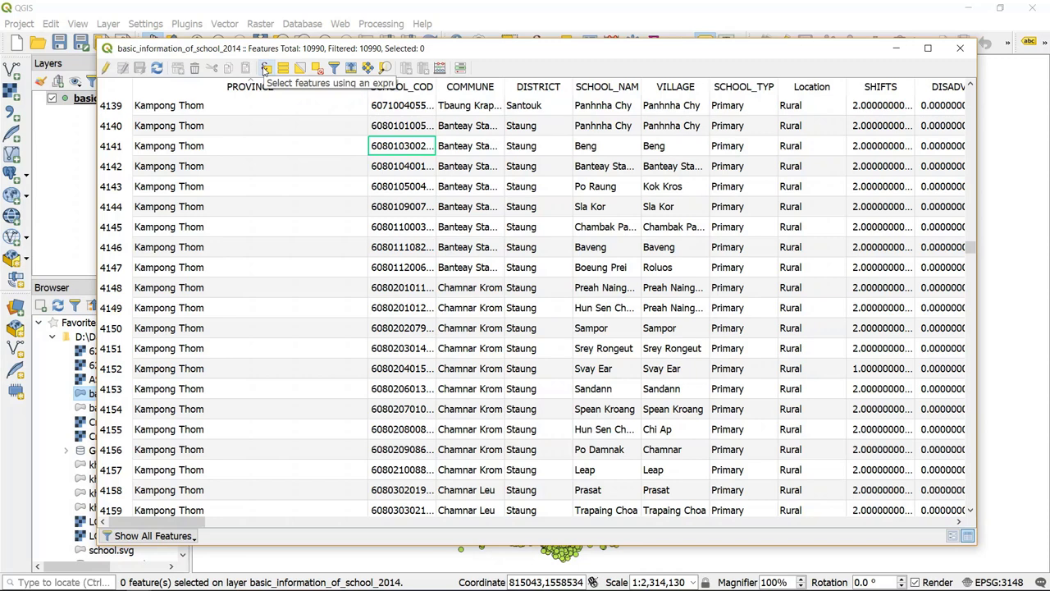
pyautogui.click(265, 70)
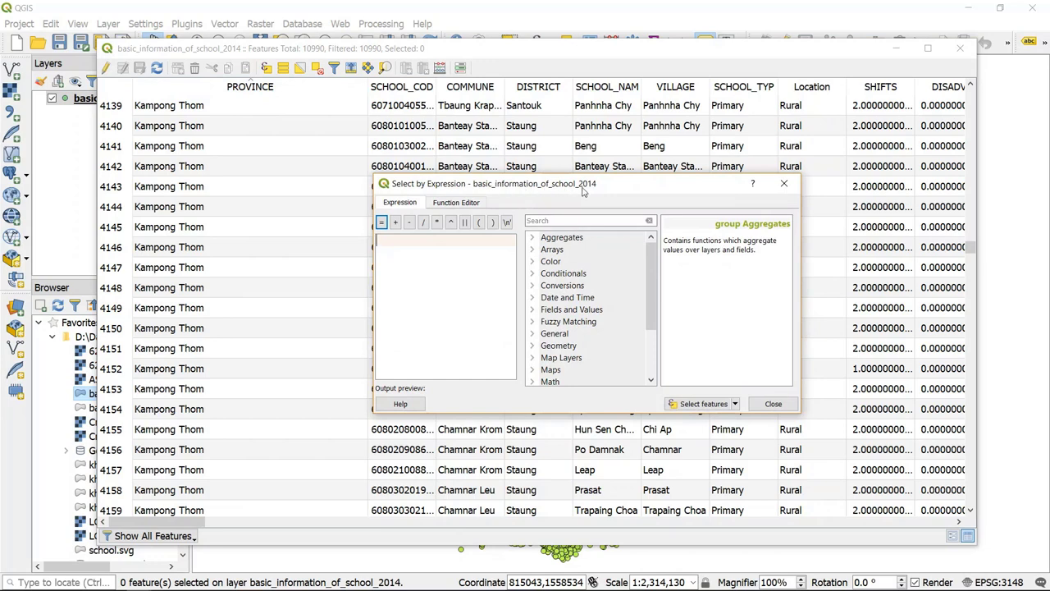
pyautogui.moveTo(584, 190); pyautogui.dragTo(511, 147)
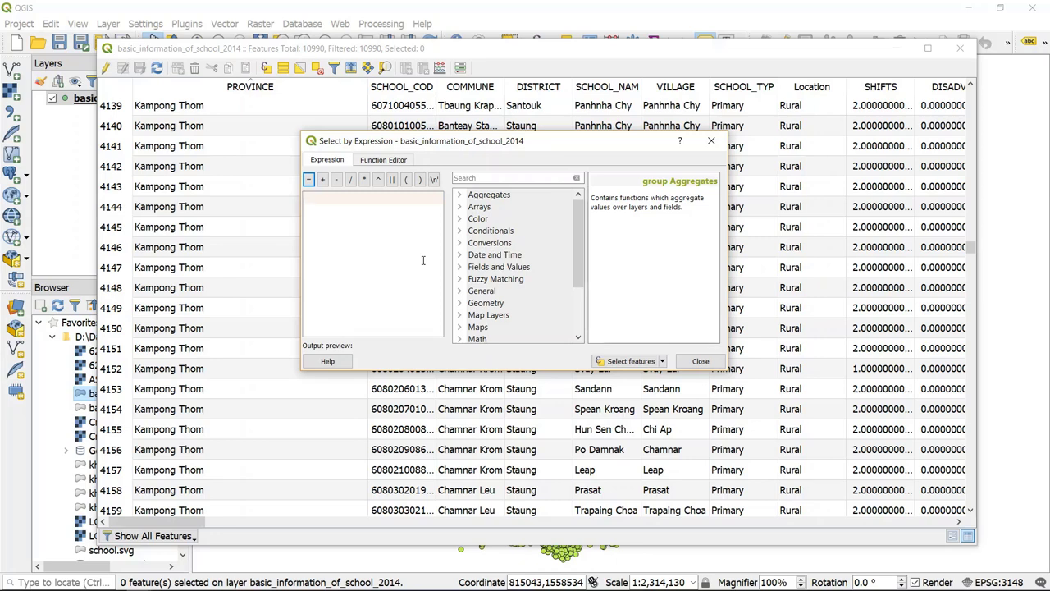
pyautogui.click(497, 178)
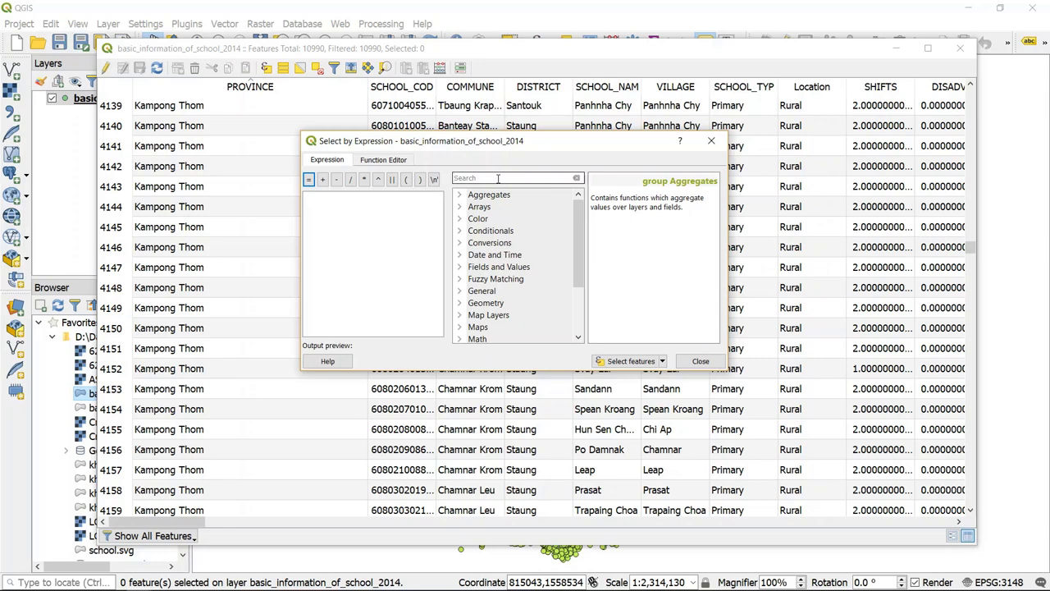
pyautogui.write('provin')
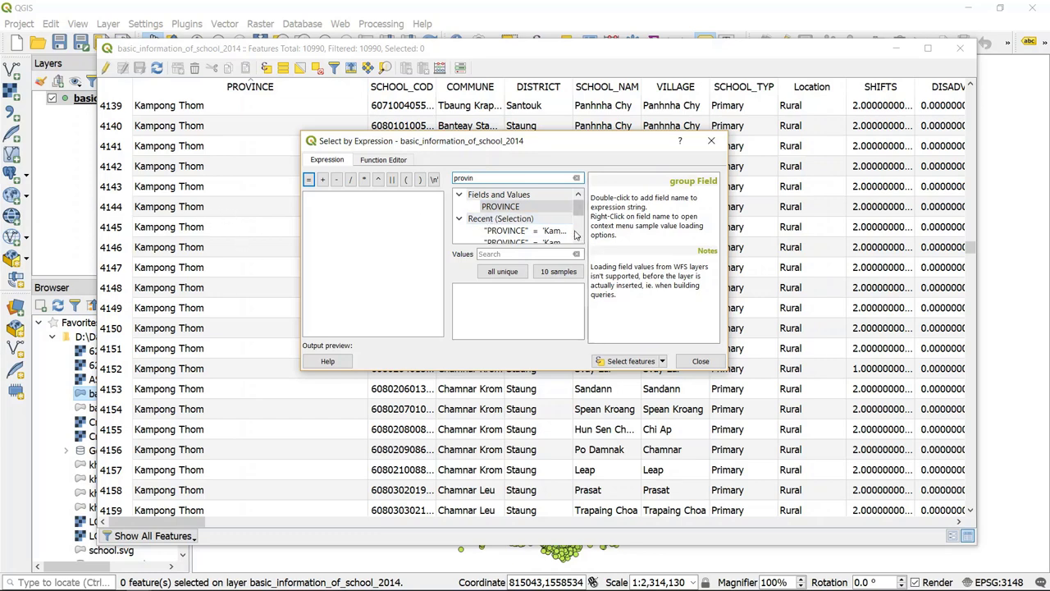
pyautogui.doubleClick(511, 210)
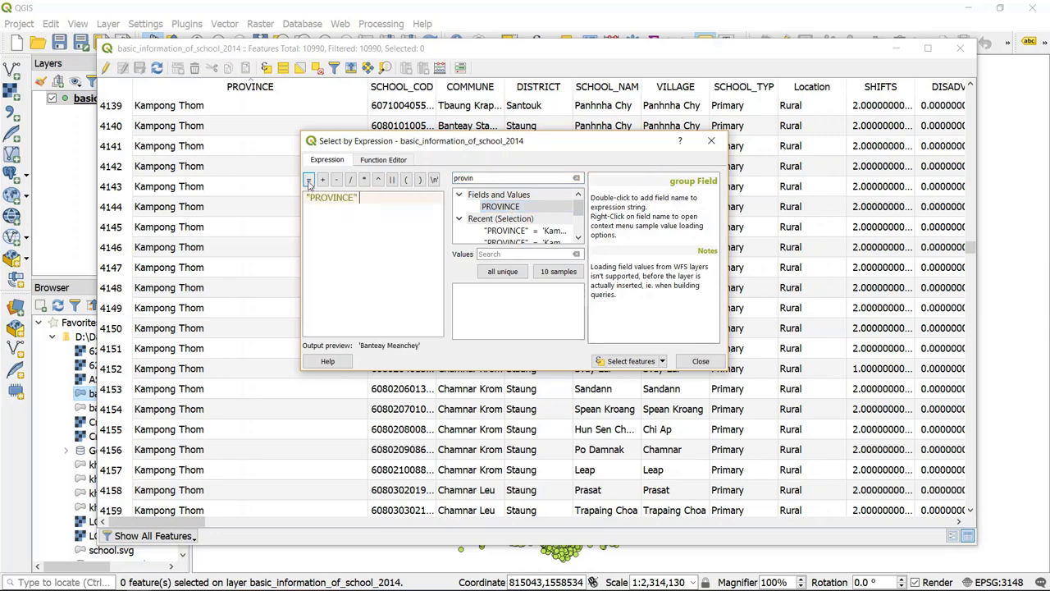
pyautogui.click(308, 179)
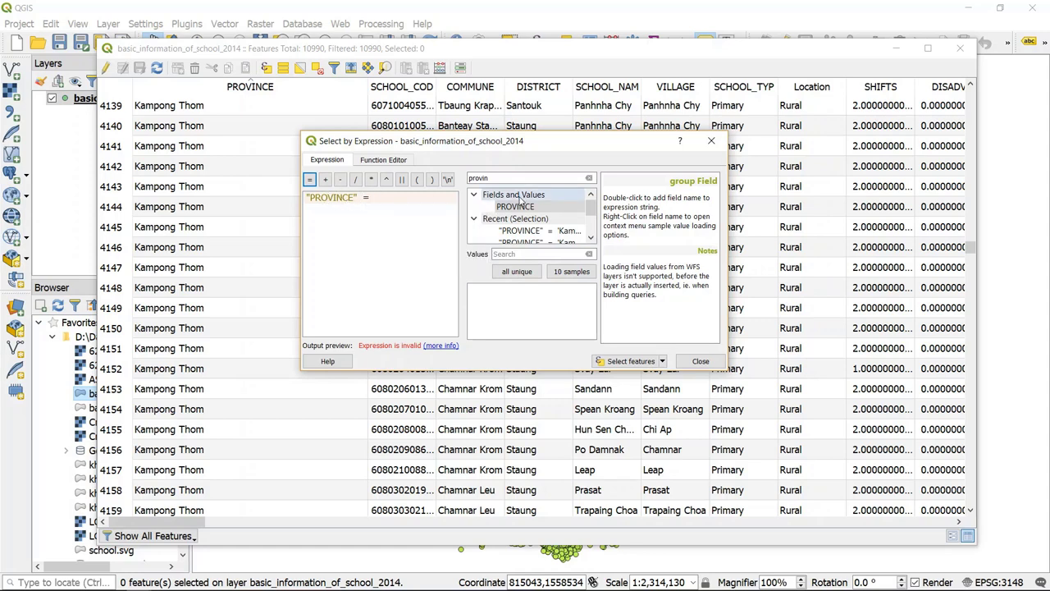
# - List all unique PROVINCE values and complete the expression as "PROVINCE" = 'Kampong Thom'
pyautogui.click(542, 207)
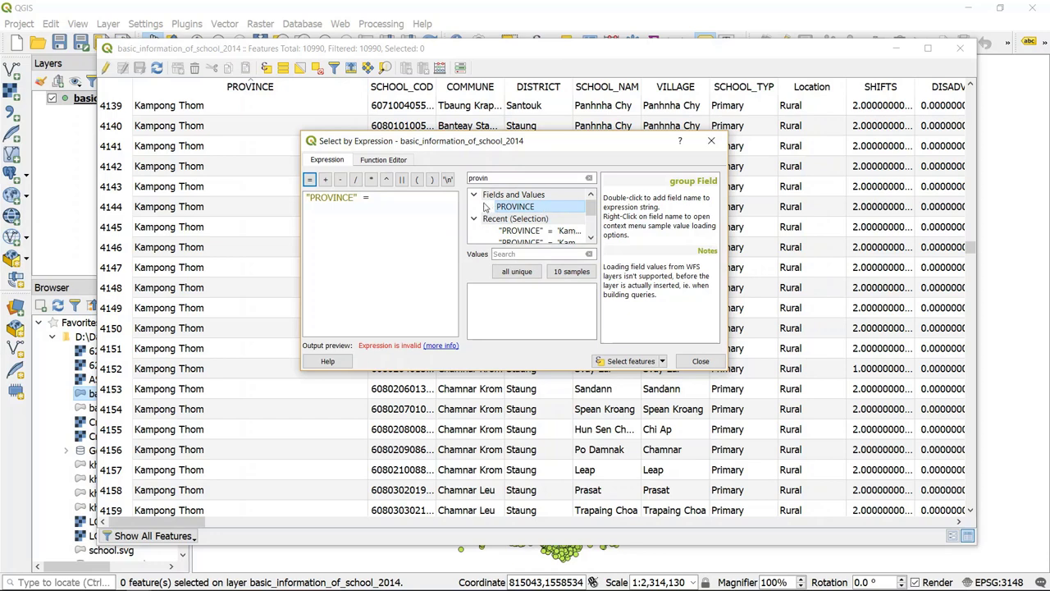
pyautogui.click(527, 278)
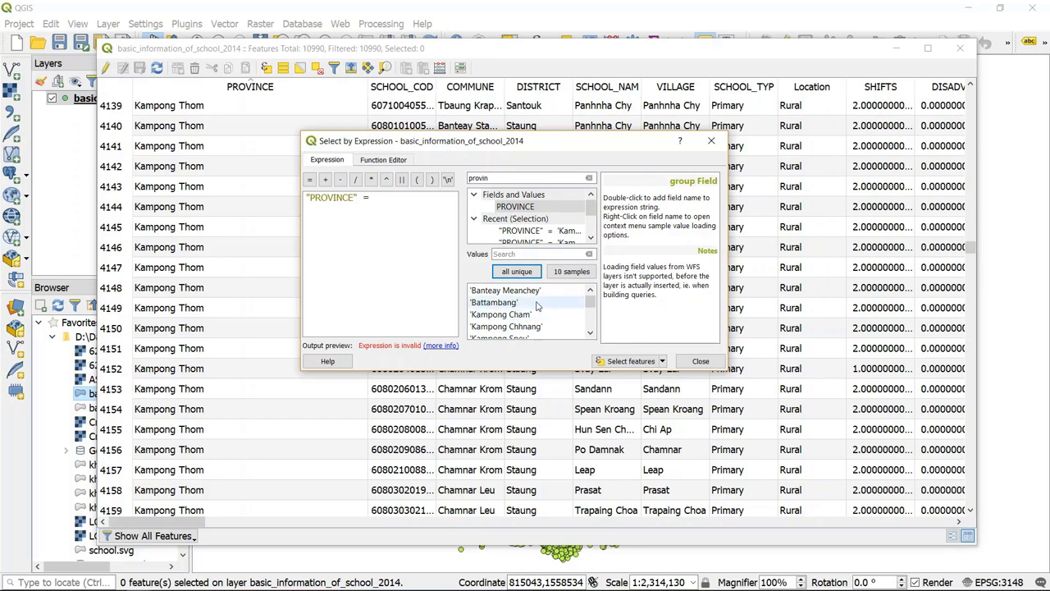
pyautogui.scroll(-7, 538, 305)
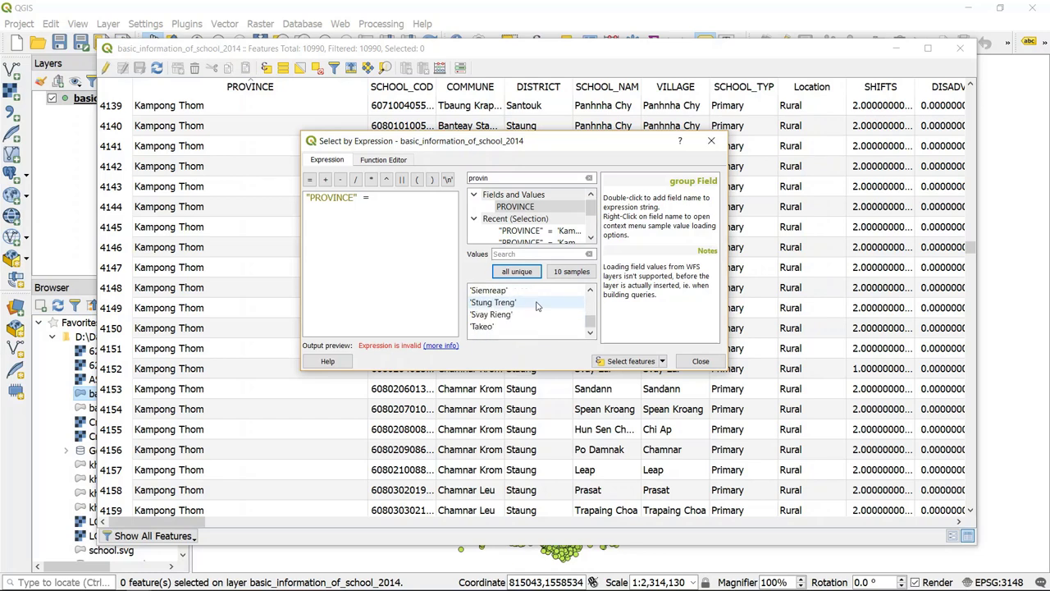
pyautogui.scroll(1, 537, 305)
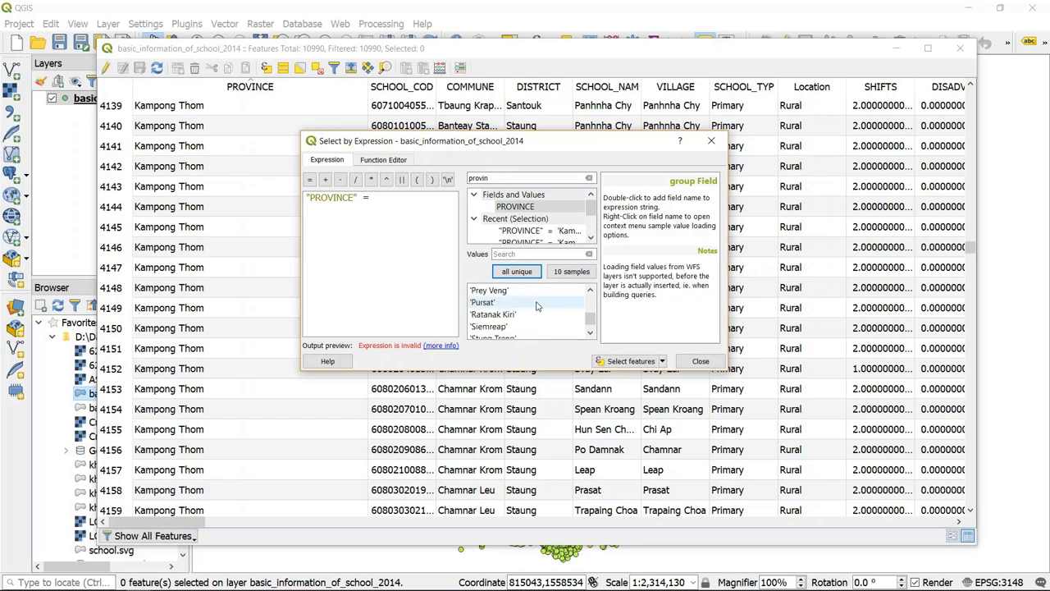
pyautogui.scroll(4, 537, 305)
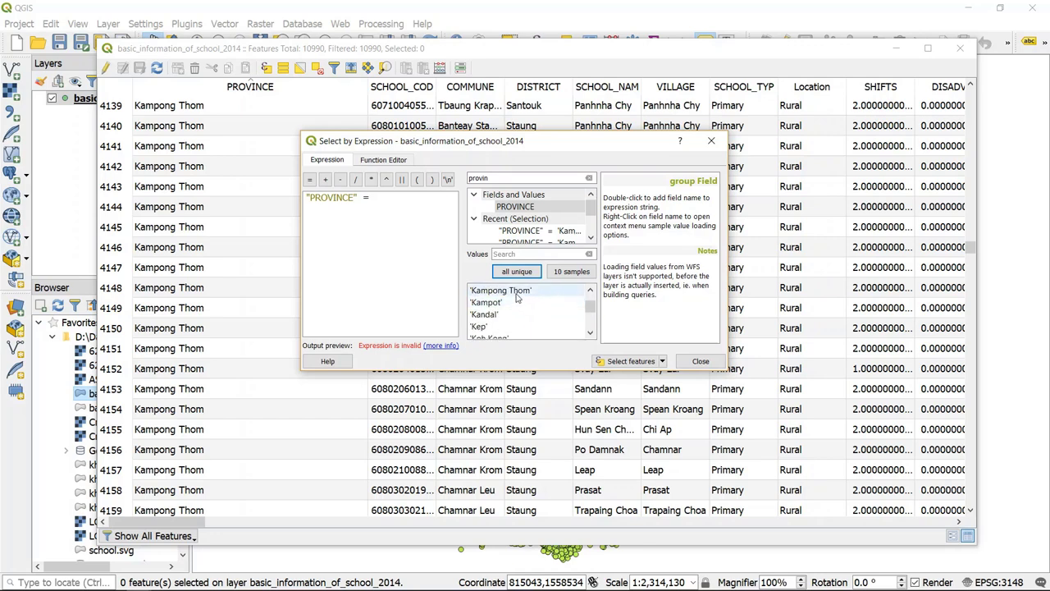
pyautogui.click(522, 293)
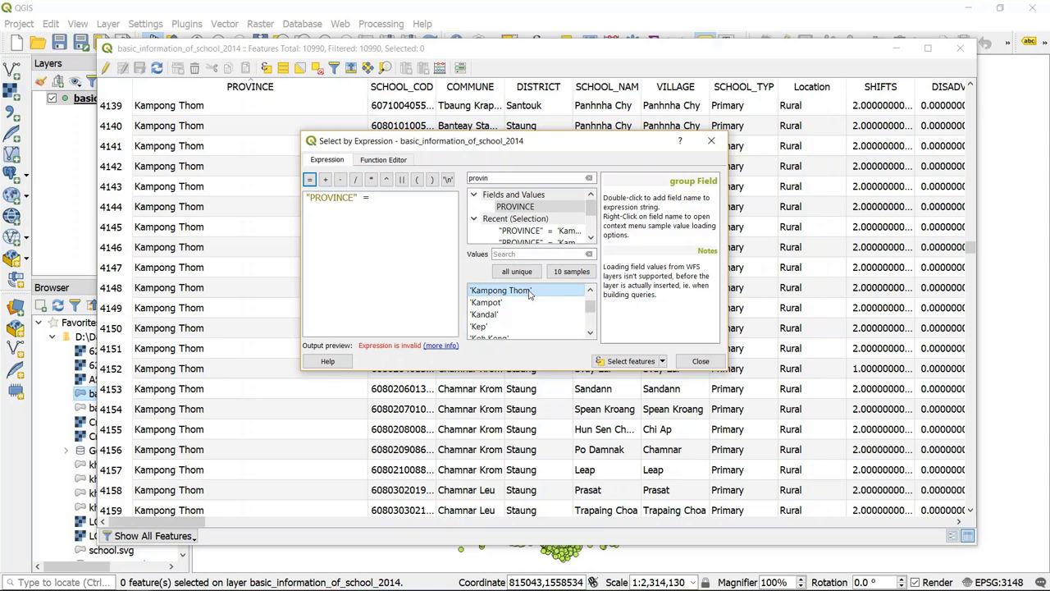
pyautogui.doubleClick(530, 293)
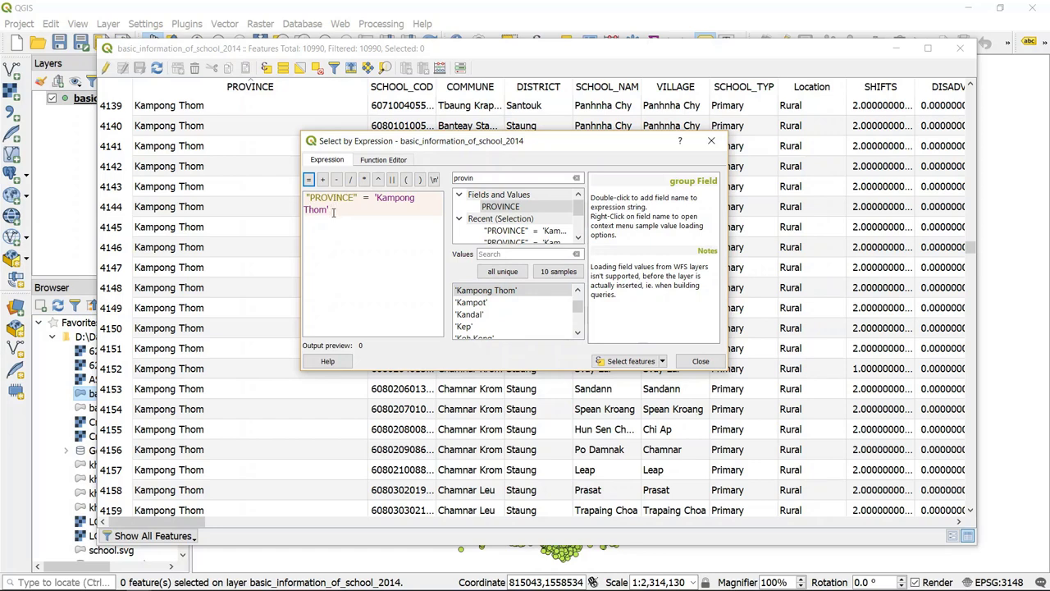
pyautogui.moveTo(332, 211); pyautogui.dragTo(306, 197)
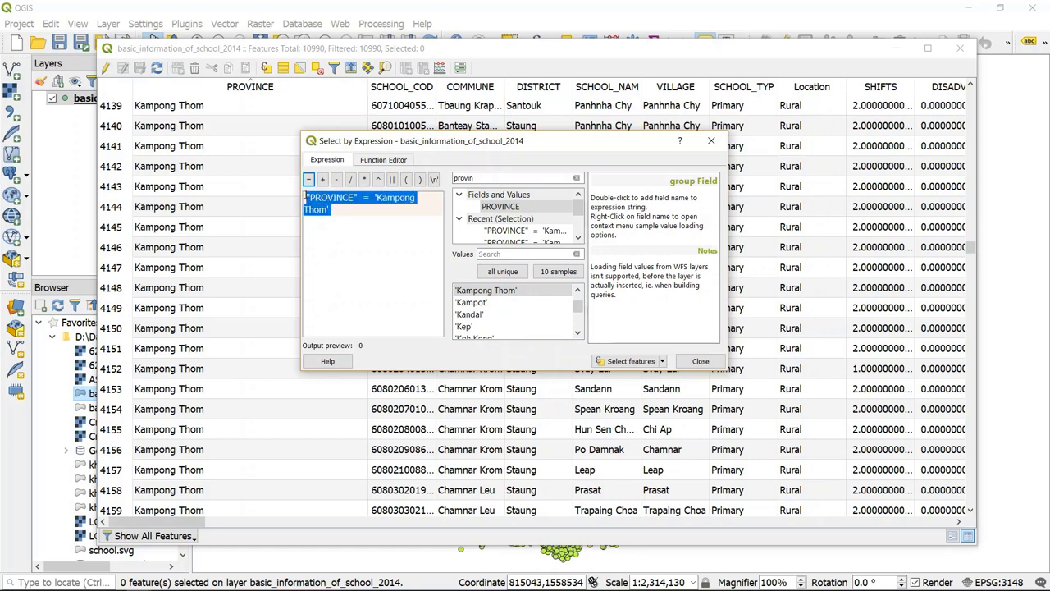
pyautogui.click(345, 211)
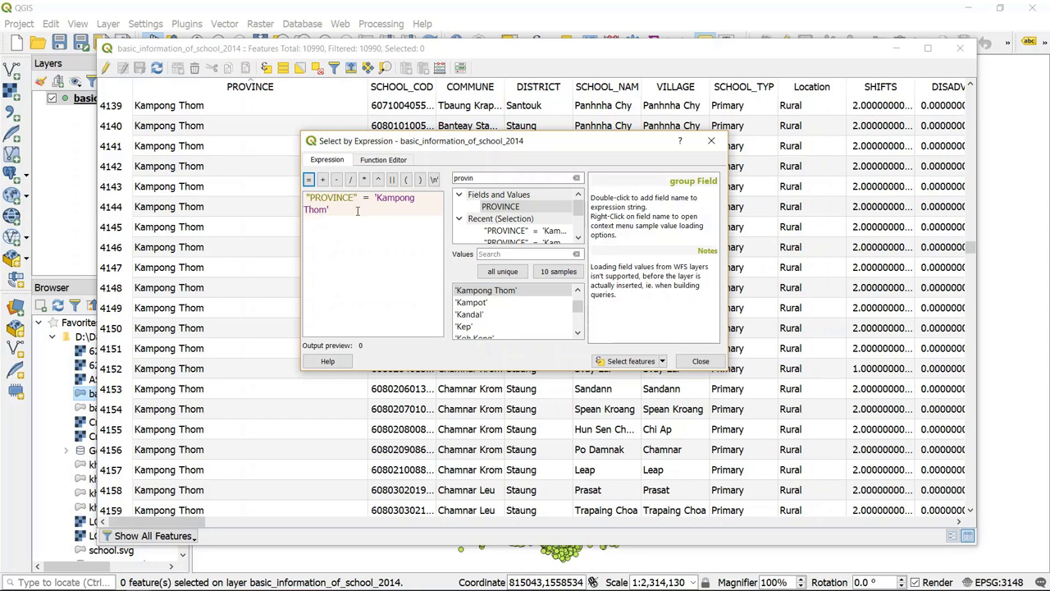
# - Select the features matching the Kampong Thom expression, close the dialog and check the selected schools on the map
pyautogui.click(630, 361)
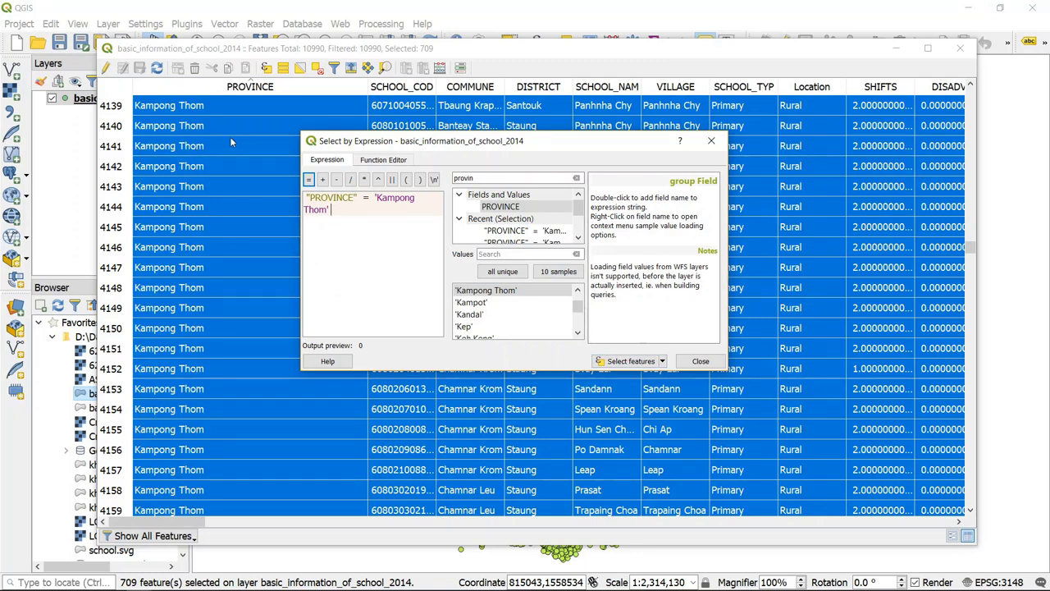
pyautogui.click(710, 365)
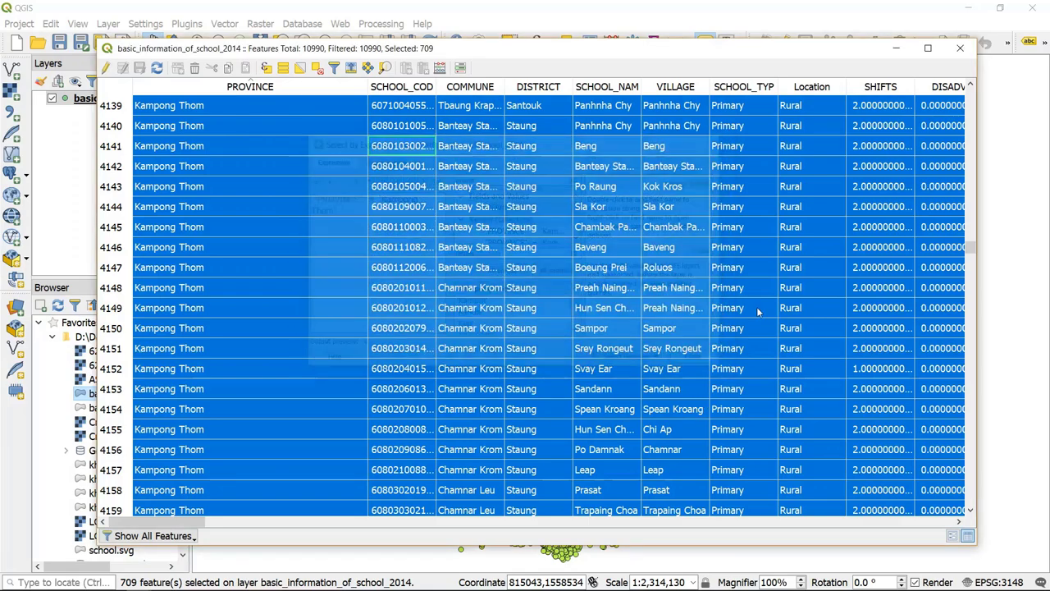
pyautogui.moveTo(817, 56); pyautogui.dragTo(828, 453)
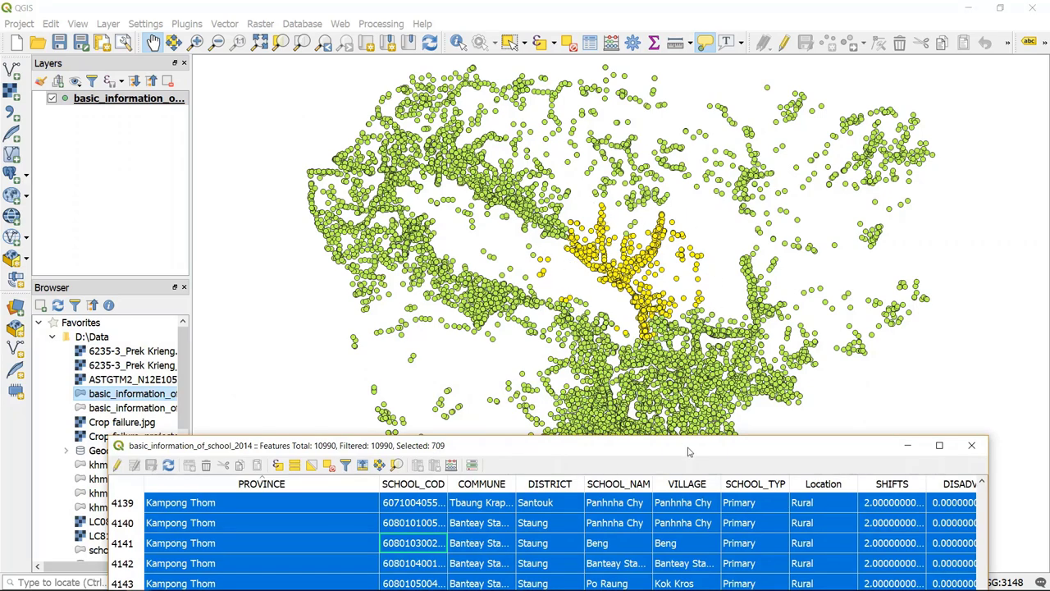
pyautogui.moveTo(688, 450); pyautogui.dragTo(679, 50)
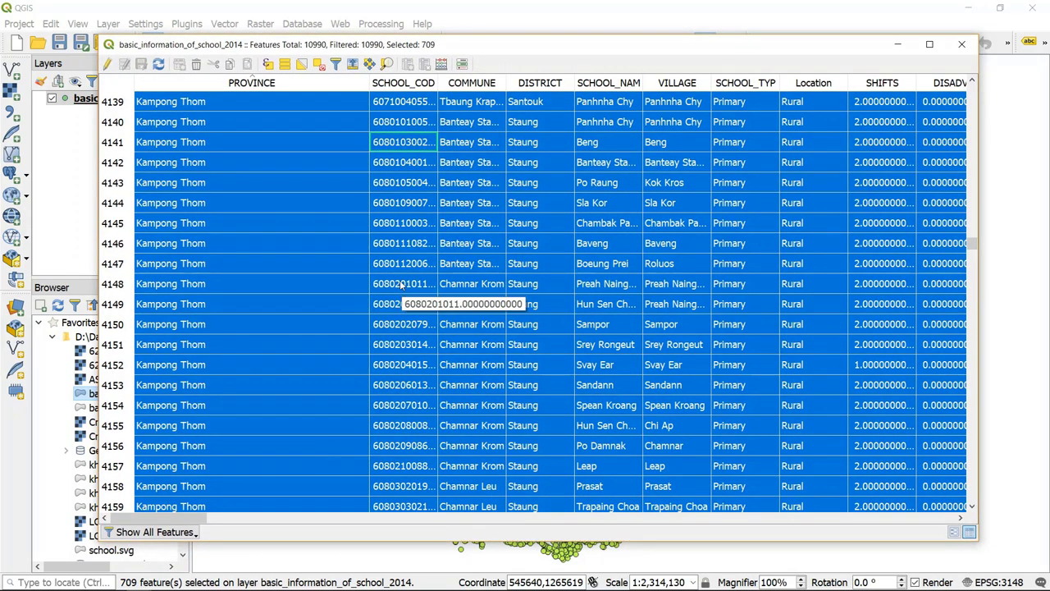
# - Widen the SCHOOL_TYP column and browse the school types among the selected Kampong Thom rows
pyautogui.click(267, 66)
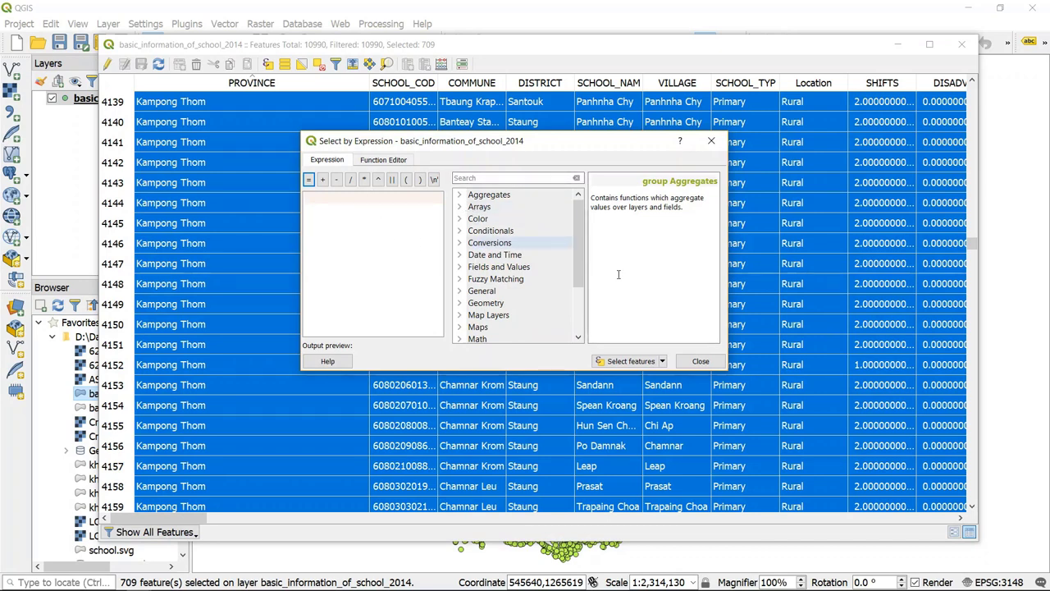
pyautogui.click(701, 361)
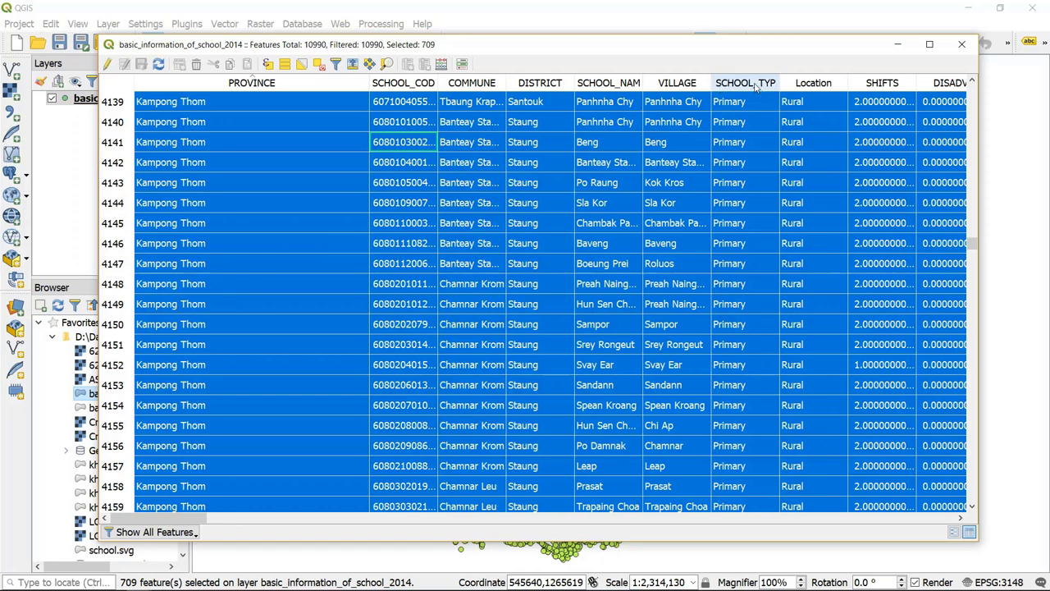
pyautogui.moveTo(780, 82); pyautogui.dragTo(821, 82)
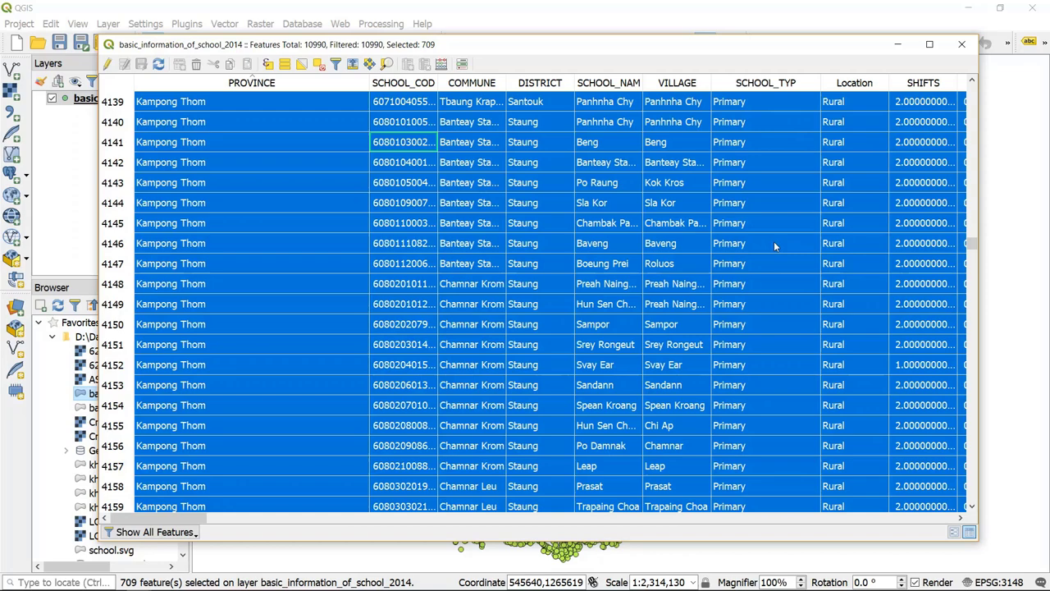
pyautogui.scroll(-20, 773, 242)
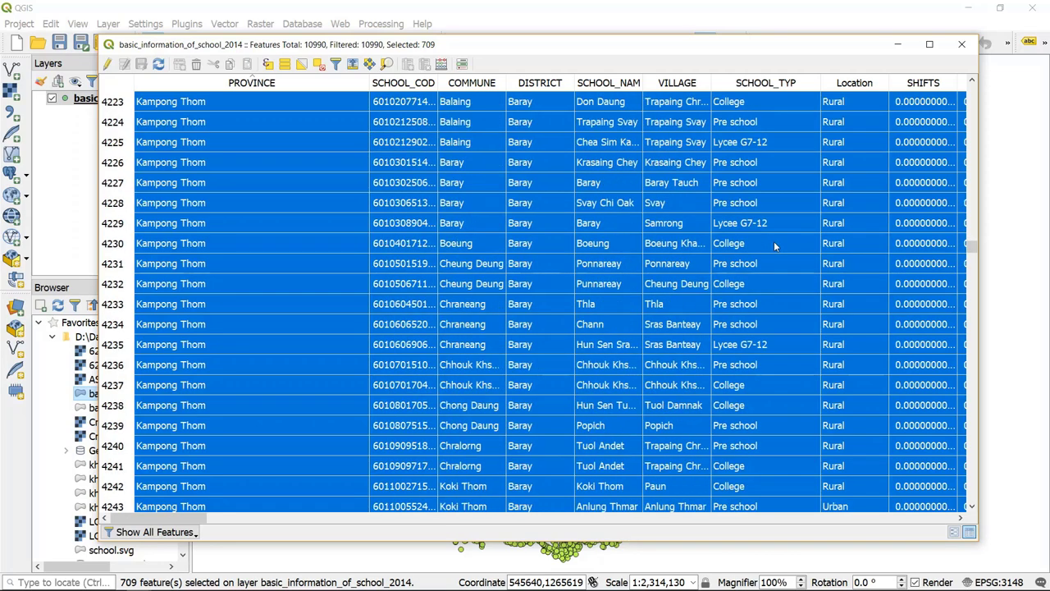
pyautogui.scroll(-10, 773, 244)
pyautogui.scroll(2, 775, 246)
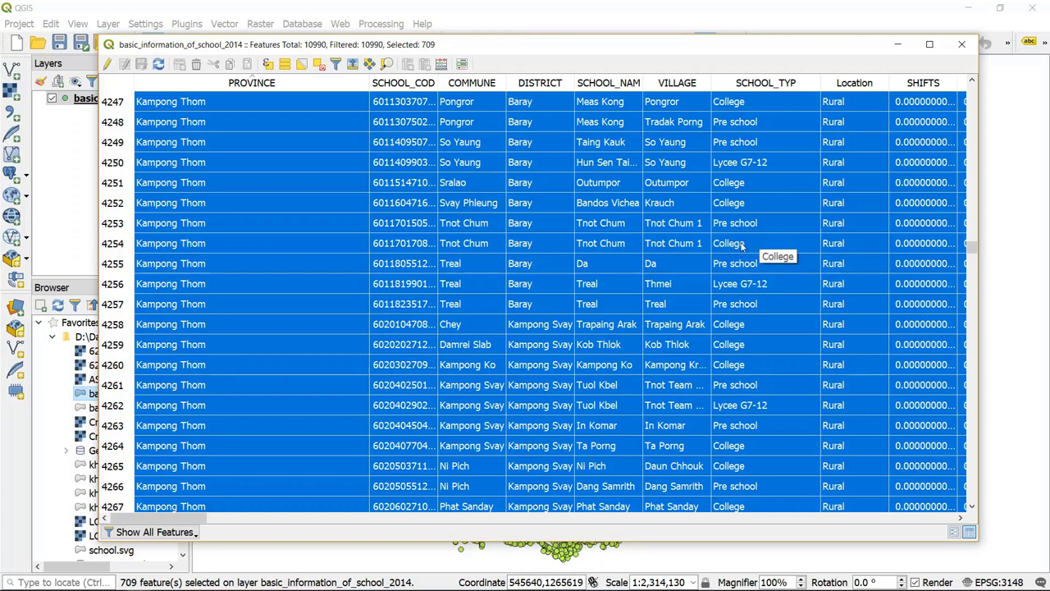
# - Start a new select-by-expression query on the school layer with the "PROVINCE" field followed by the equals operator
pyautogui.click(753, 245)
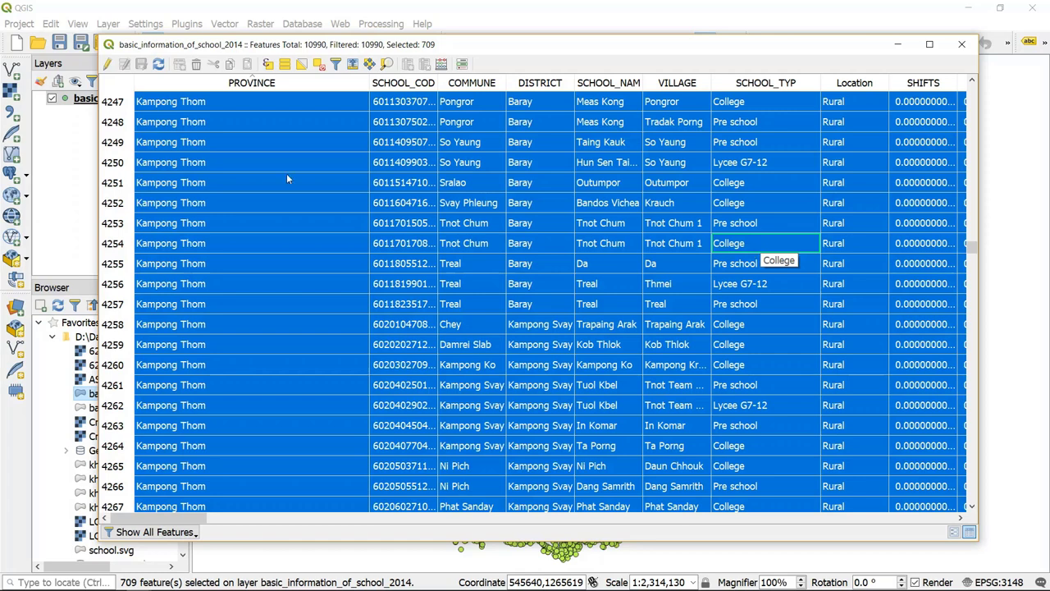
pyautogui.click(268, 64)
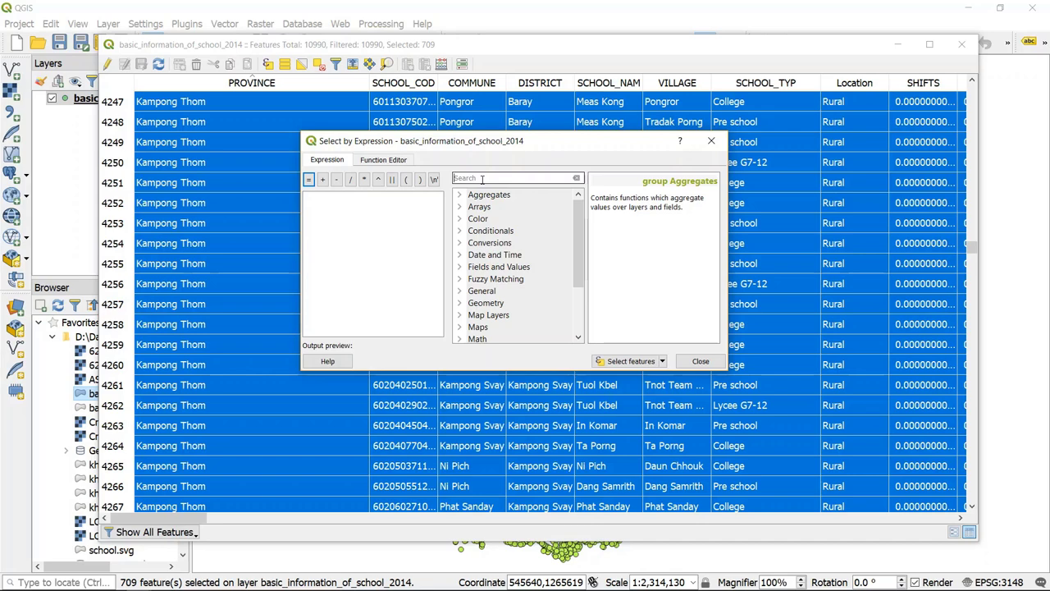
pyautogui.write('pro')
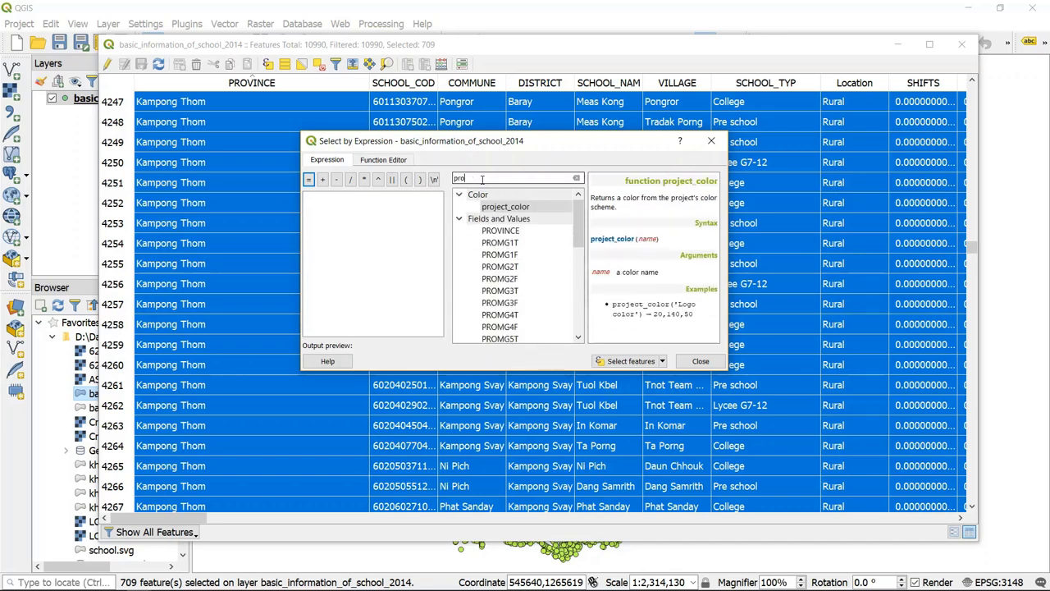
pyautogui.write('v')
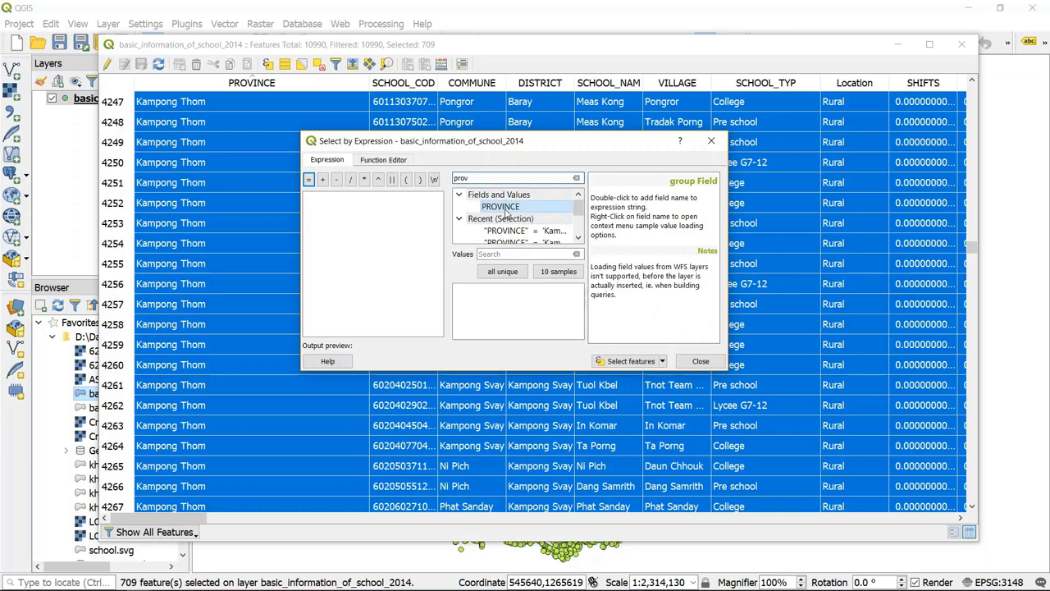
pyautogui.doubleClick(501, 206)
pyautogui.click(308, 178)
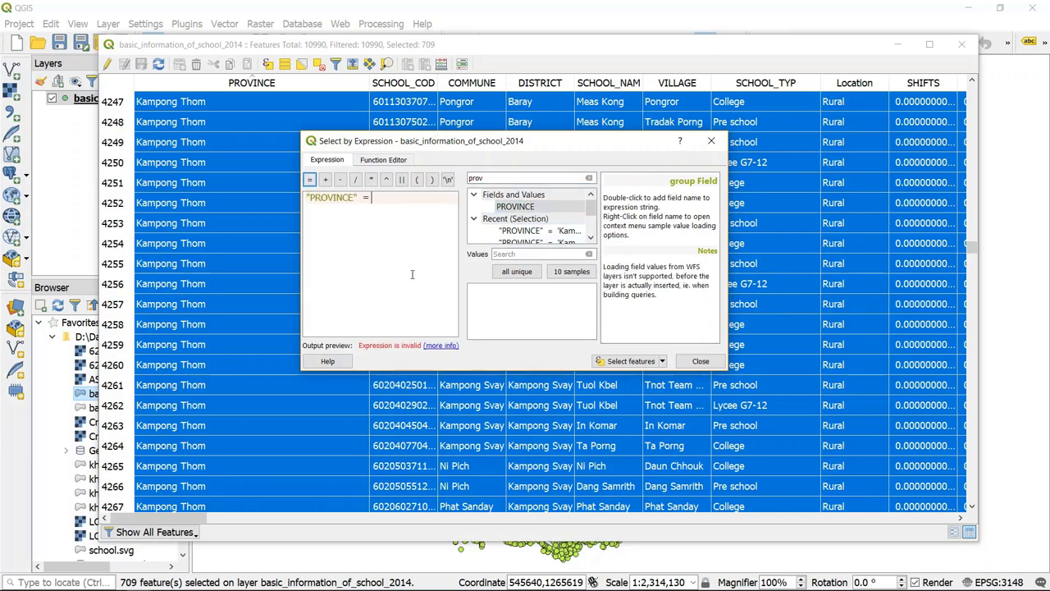
# - List the unique PROVINCE values and insert 'Kampong Thom' as the value in the new expression
pyautogui.click(518, 271)
pyautogui.scroll(-5, 526, 319)
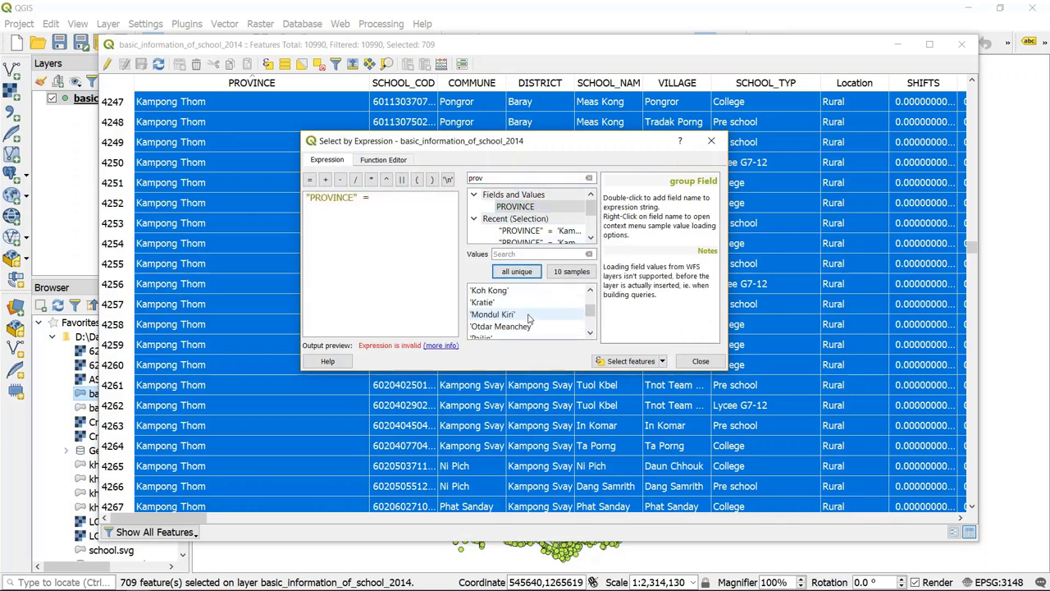
pyautogui.scroll(5, 529, 318)
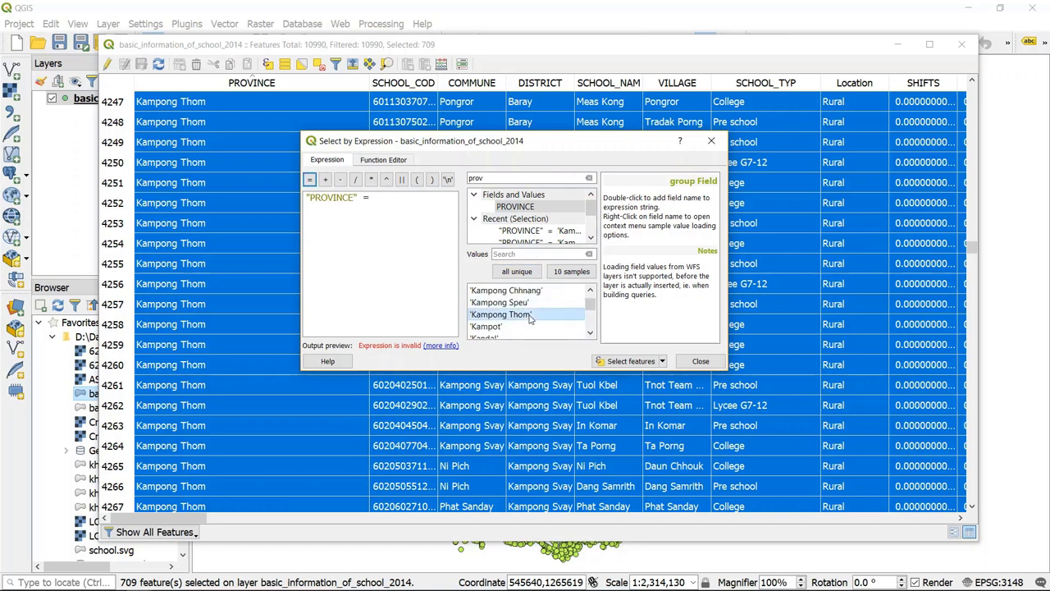
pyautogui.doubleClick(502, 314)
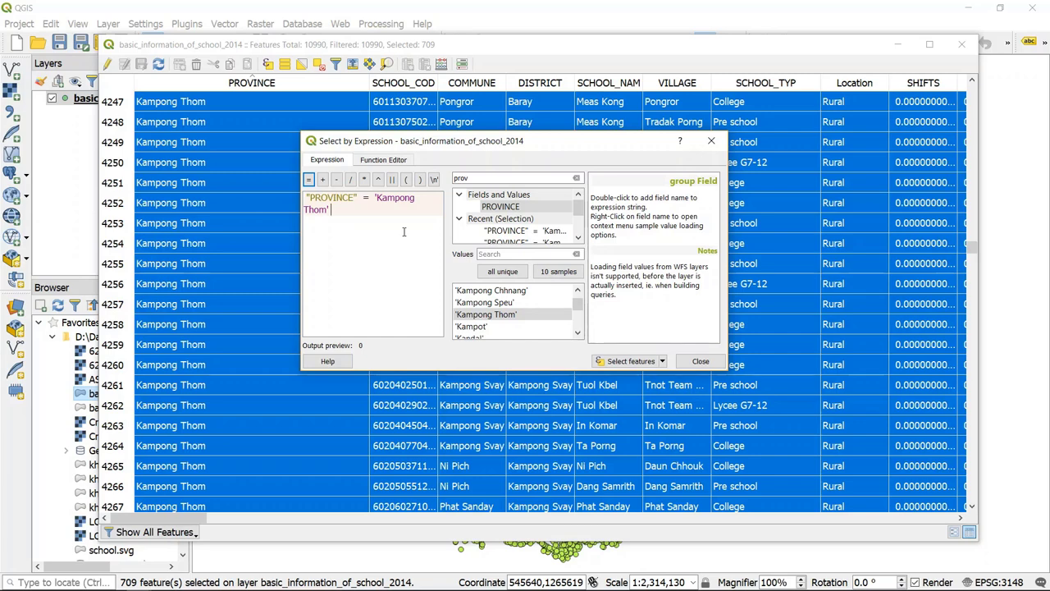
# - Find the AND operator in the function list and append it after the Kampong Thom condition
pyautogui.doubleClick(486, 179)
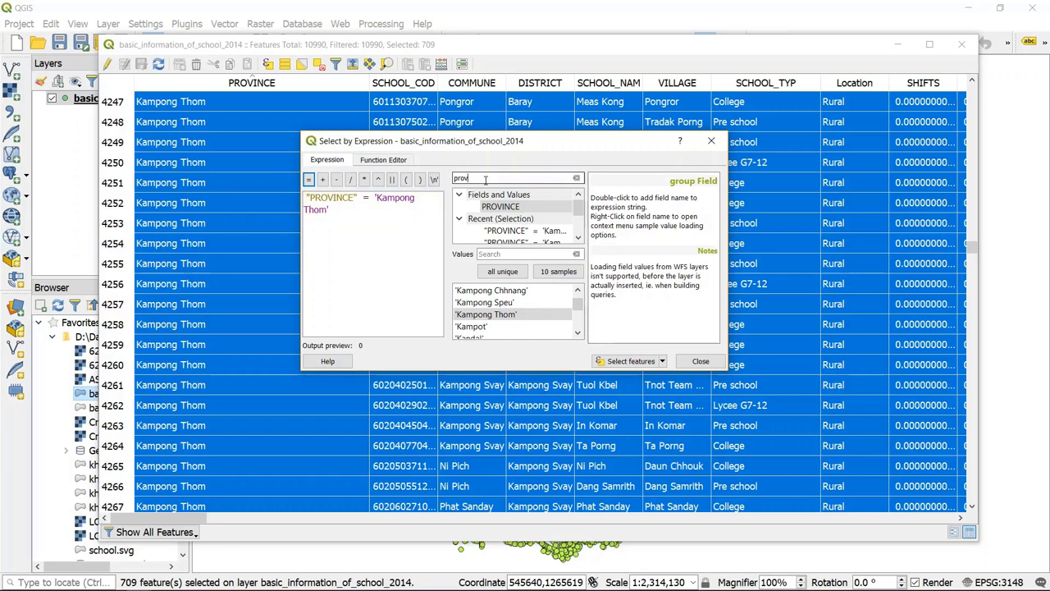
pyautogui.write('and')
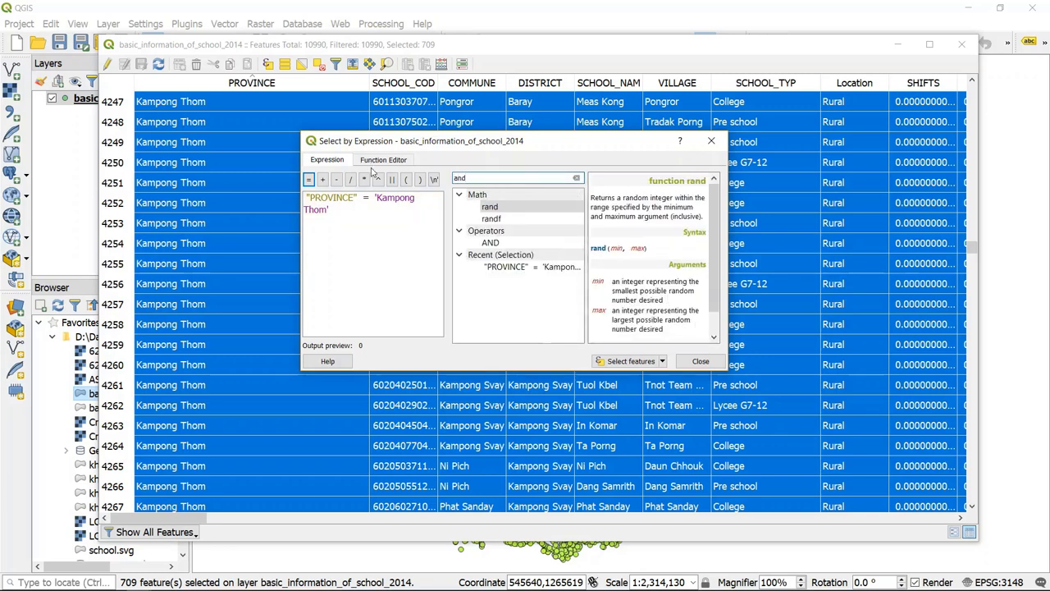
pyautogui.doubleClick(501, 244)
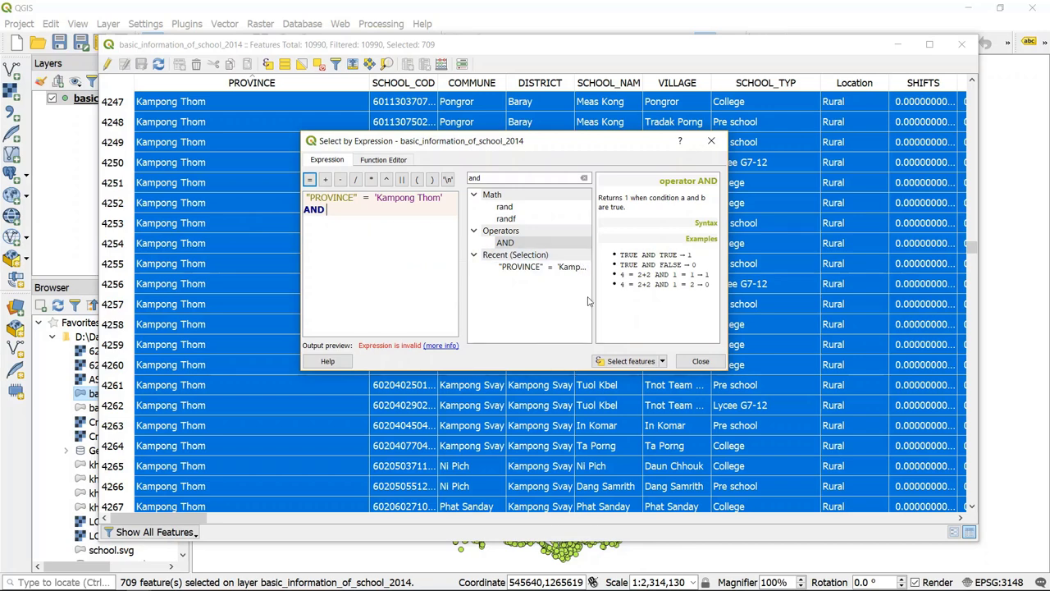
# - Add the "SCHOOL_TYP" field followed by the equals operator after AND in the expression
pyautogui.moveTo(491, 177); pyautogui.dragTo(415, 179)
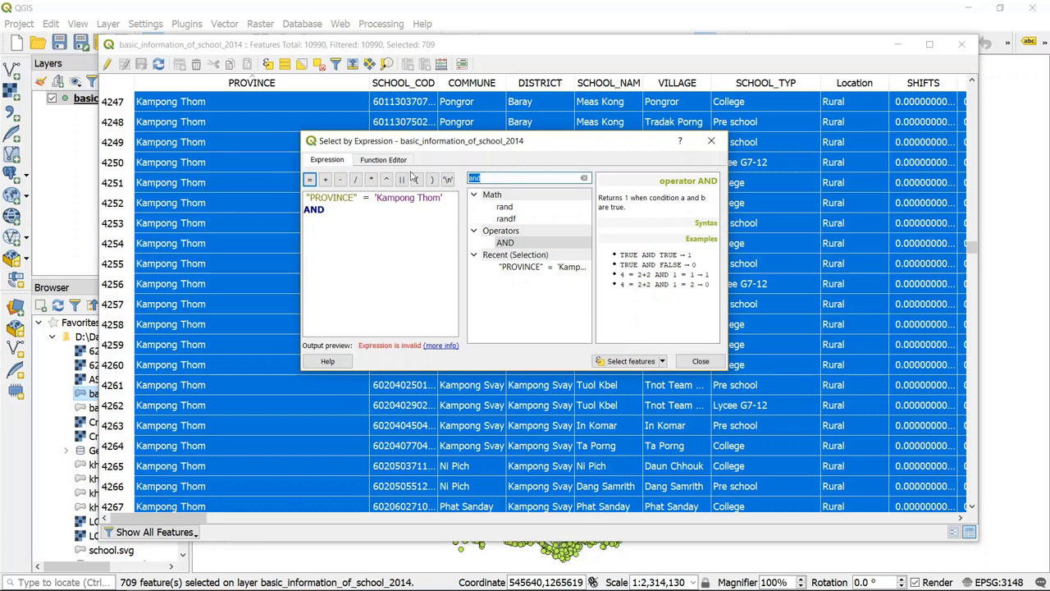
pyautogui.write('schoo')
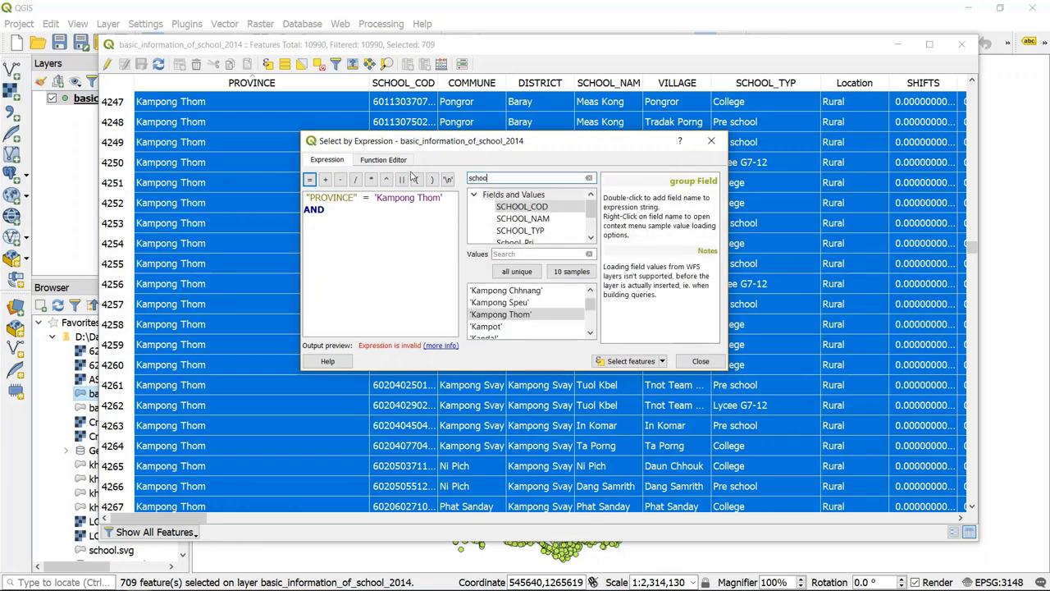
pyautogui.write('l_')
pyautogui.click(538, 234)
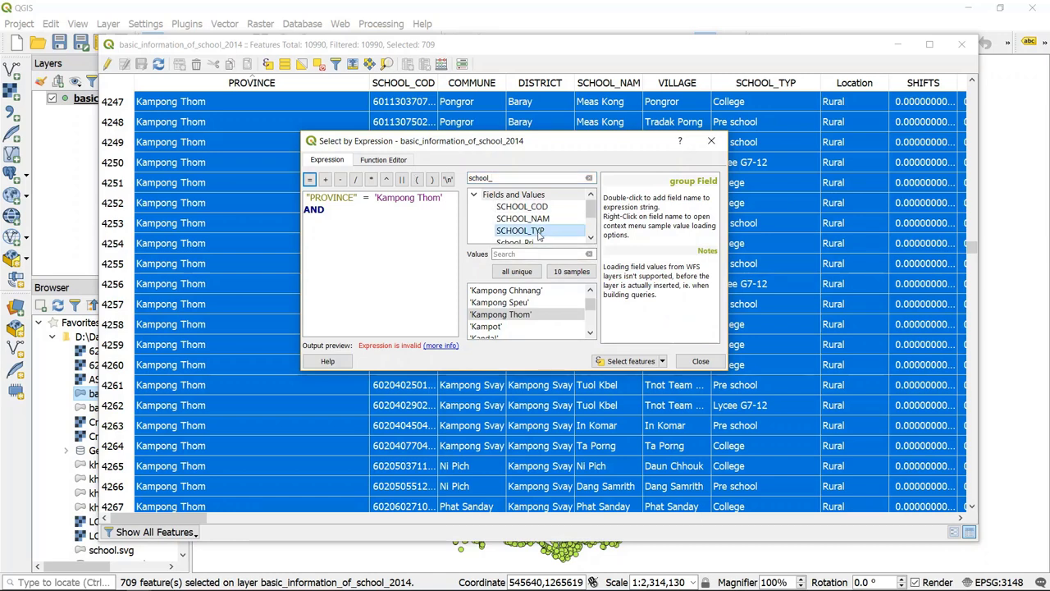
pyautogui.doubleClick(540, 233)
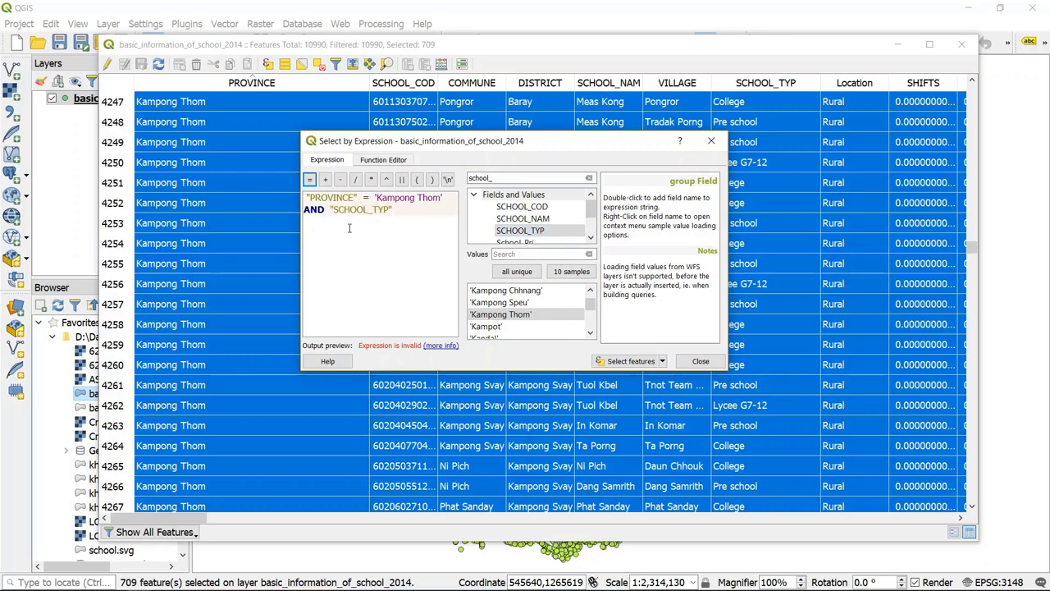
pyautogui.click(311, 179)
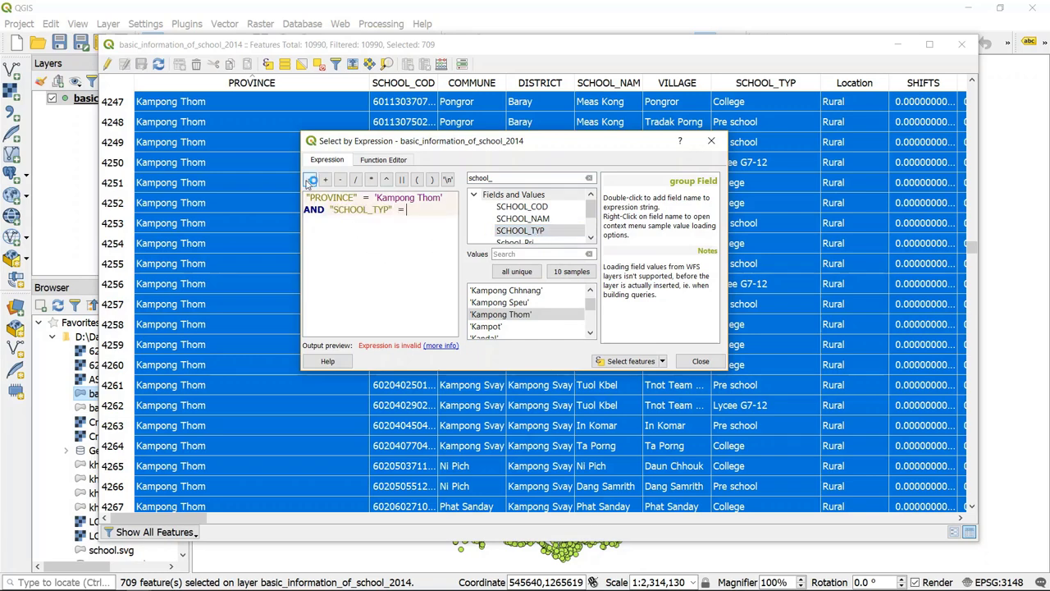
# - Complete the expression with 'College' from the unique SCHOOL_TYP values and select the matching features
pyautogui.click(518, 272)
pyautogui.scroll(-2, 538, 307)
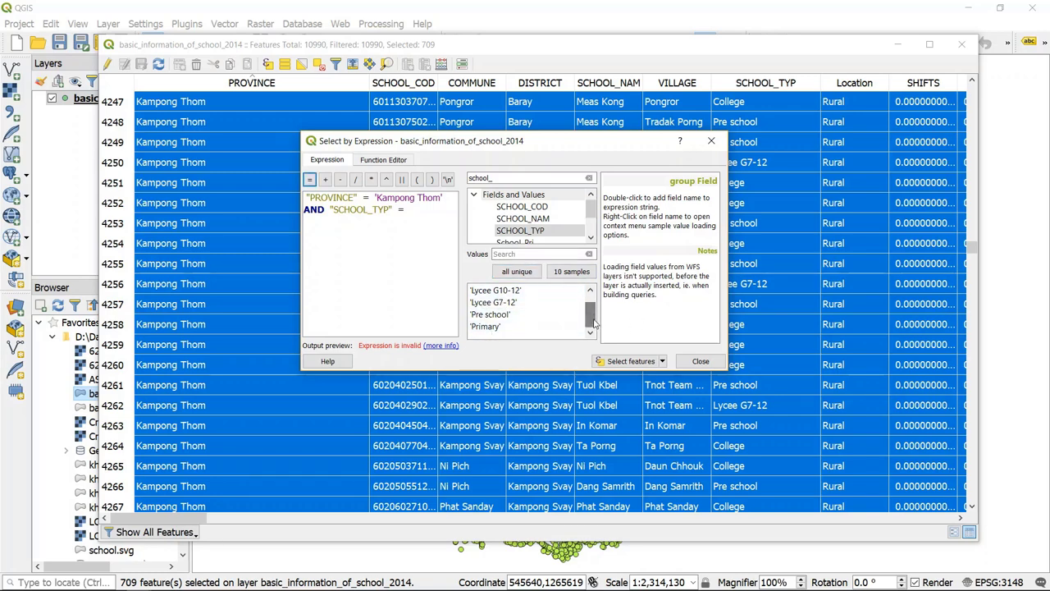
pyautogui.moveTo(596, 315); pyautogui.dragTo(596, 307)
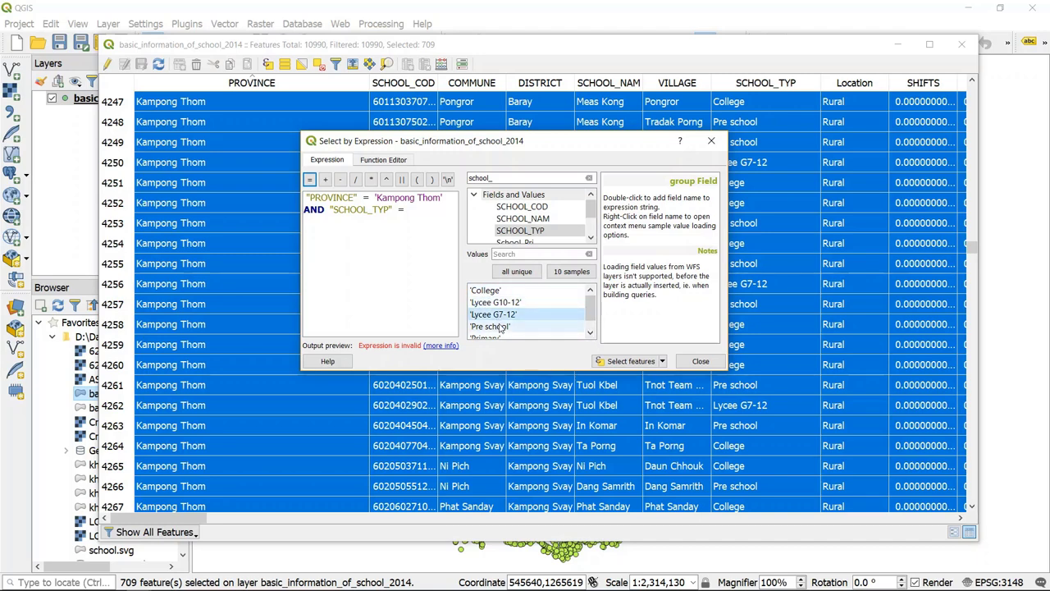
pyautogui.scroll(-1, 558, 331)
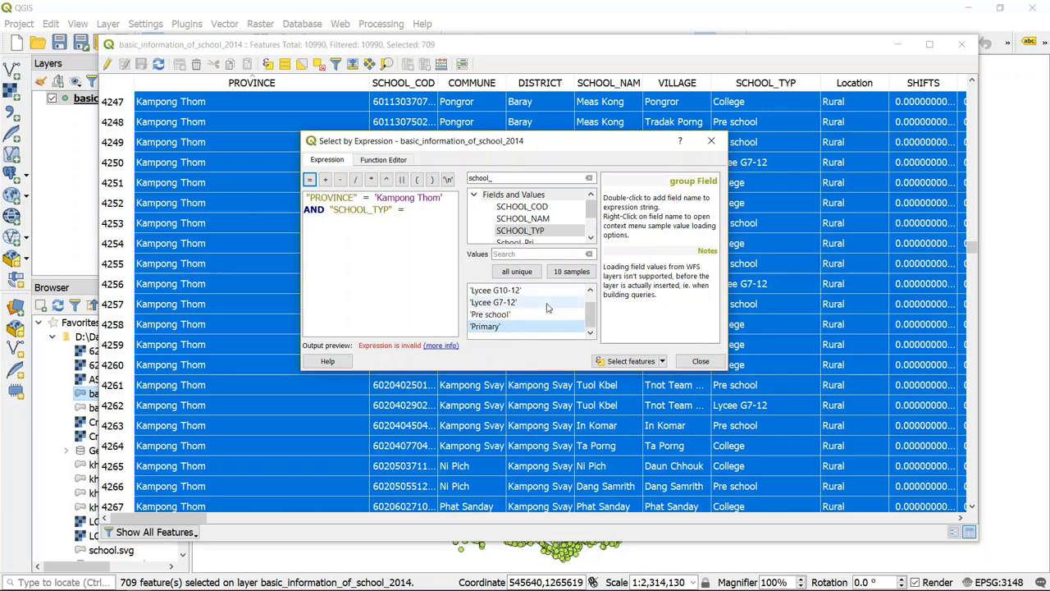
pyautogui.scroll(1, 548, 306)
pyautogui.click(489, 292)
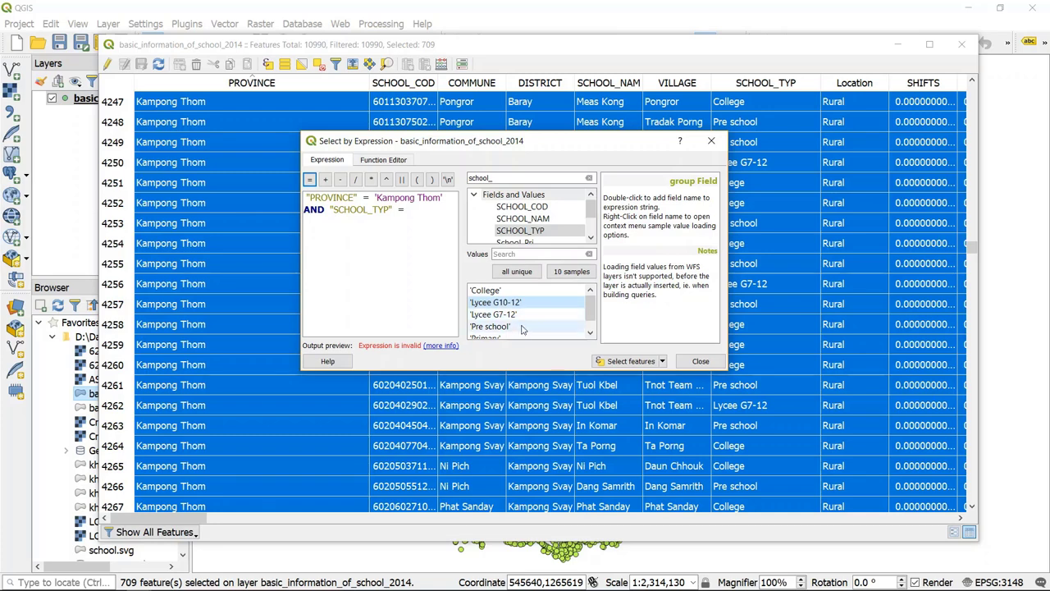
pyautogui.scroll(-1, 523, 329)
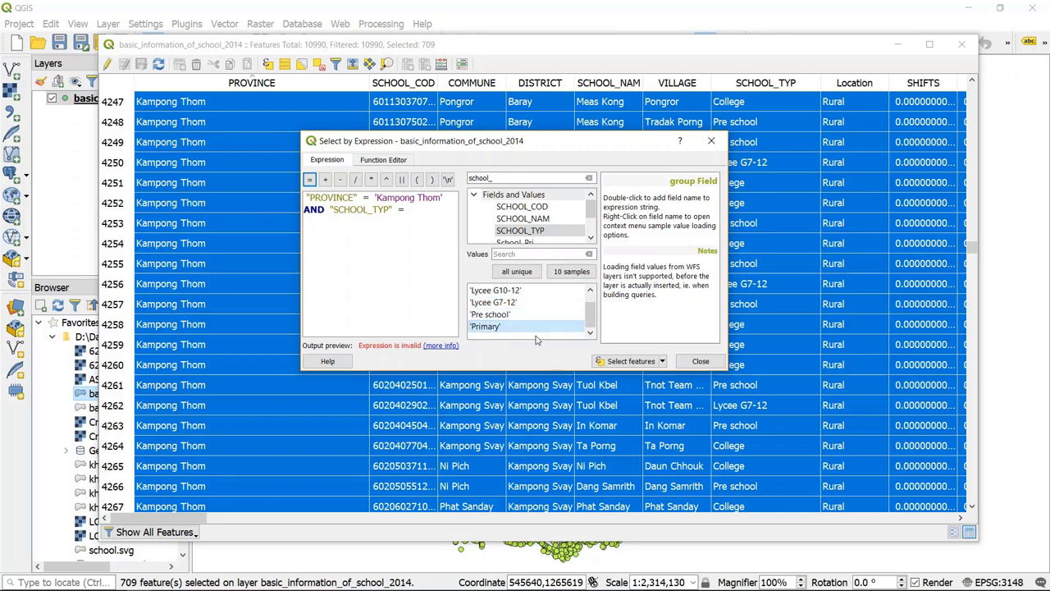
pyautogui.scroll(1, 538, 341)
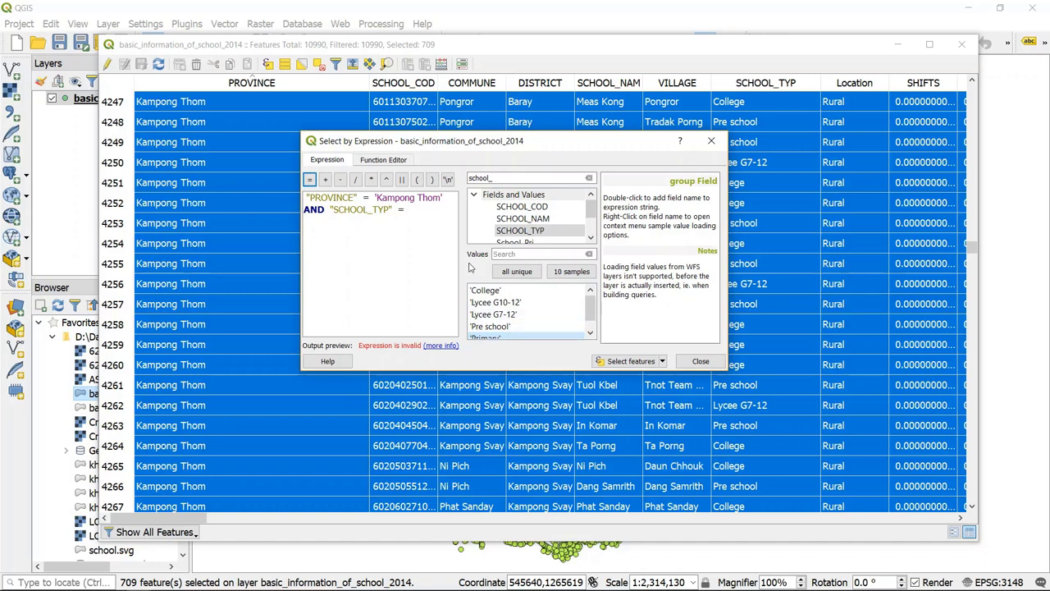
pyautogui.doubleClick(499, 292)
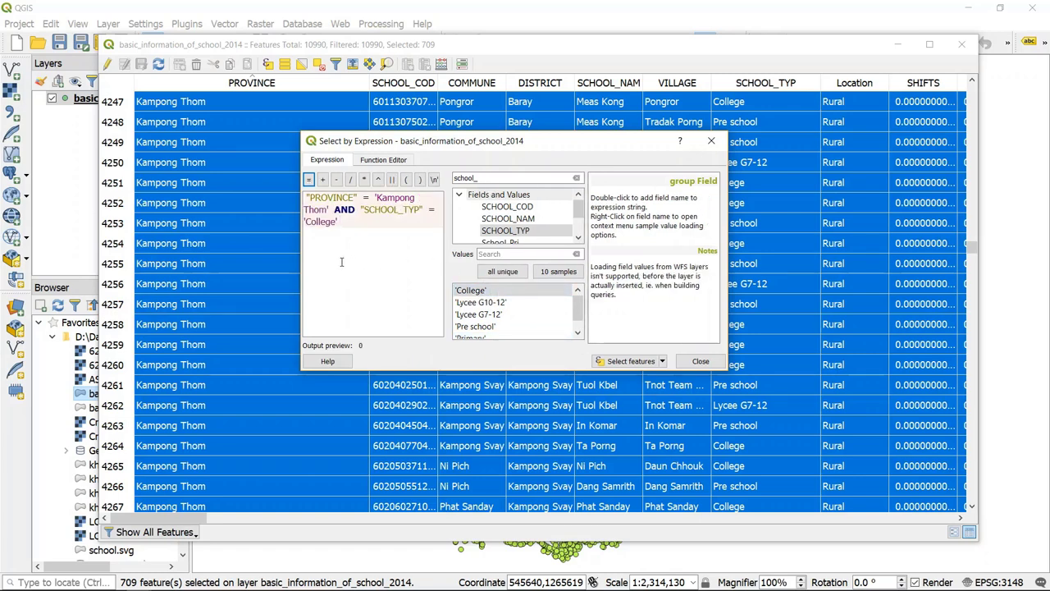
pyautogui.click(615, 363)
pyautogui.click(621, 363)
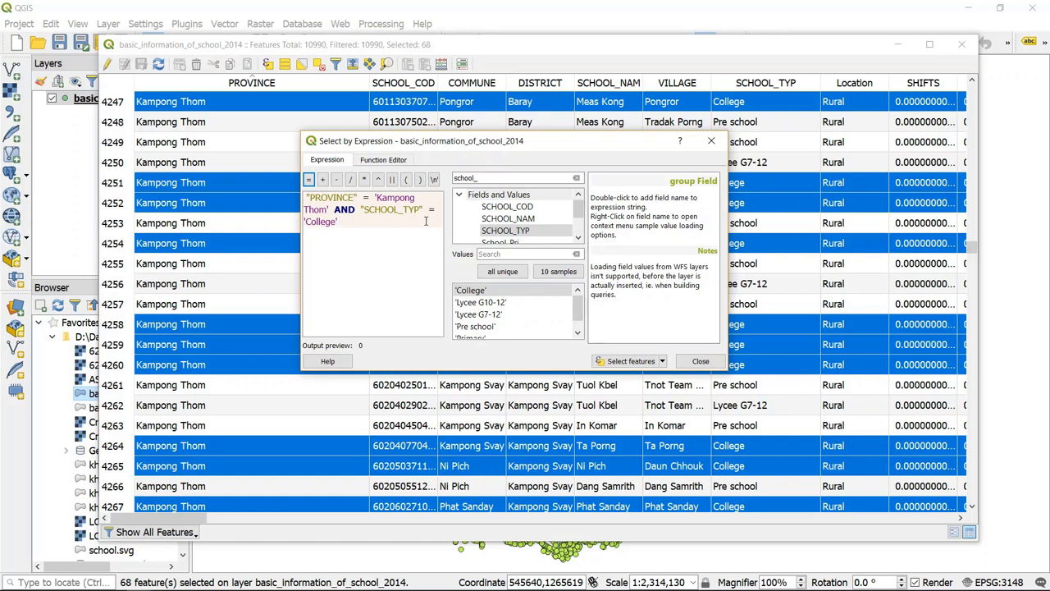
# - Enclose the "SCHOOL_TYP" = 'College' condition in parentheses
pyautogui.click(359, 209)
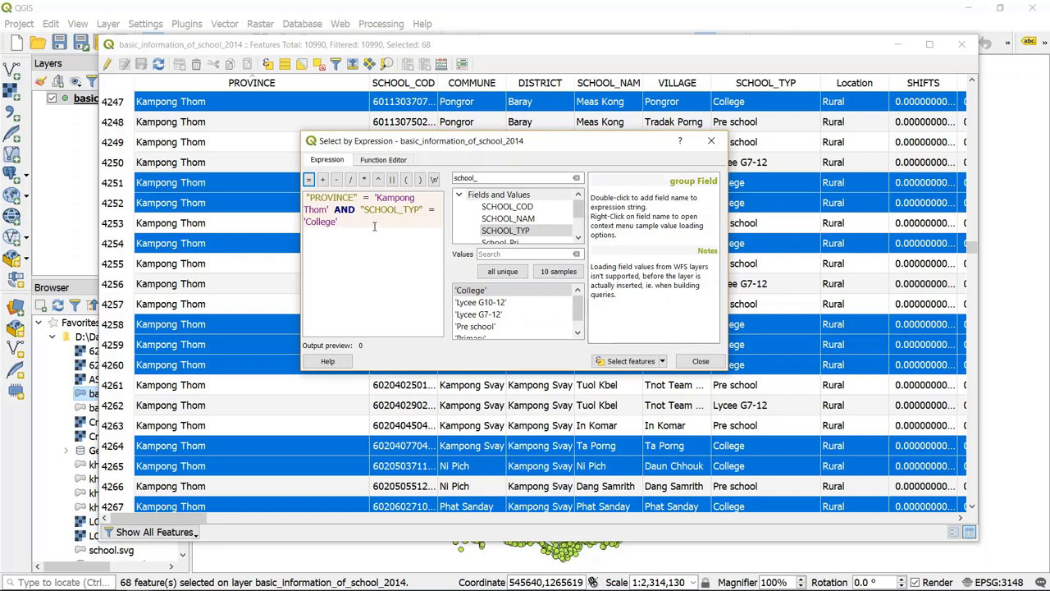
pyautogui.click(409, 180)
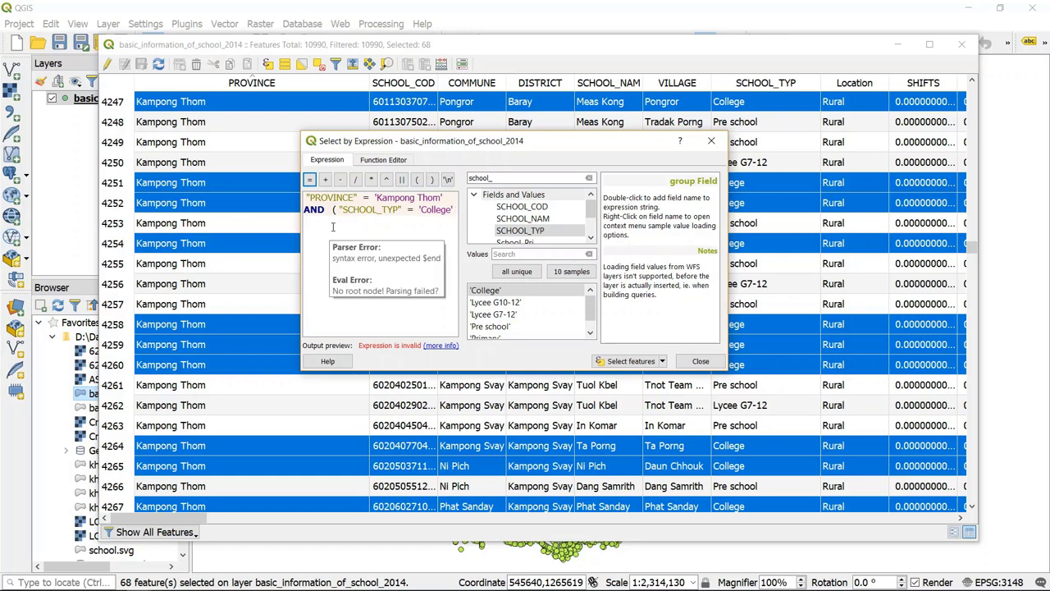
pyautogui.write(')')
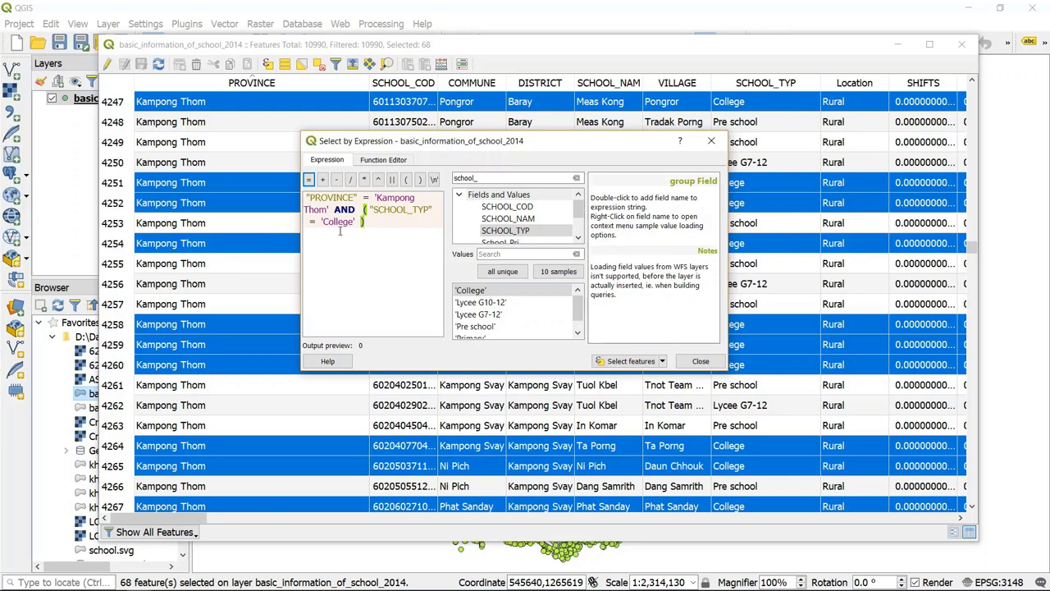
# - Find the OR operator in the function list and insert it after 'College', inside the closing parenthesis
pyautogui.click(502, 177)
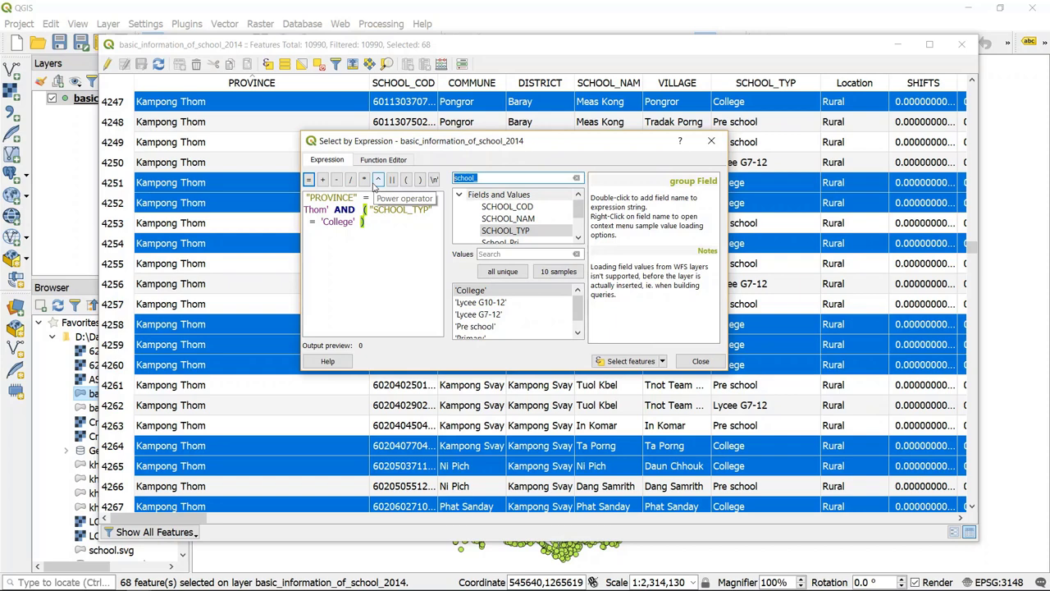
pyautogui.write('or')
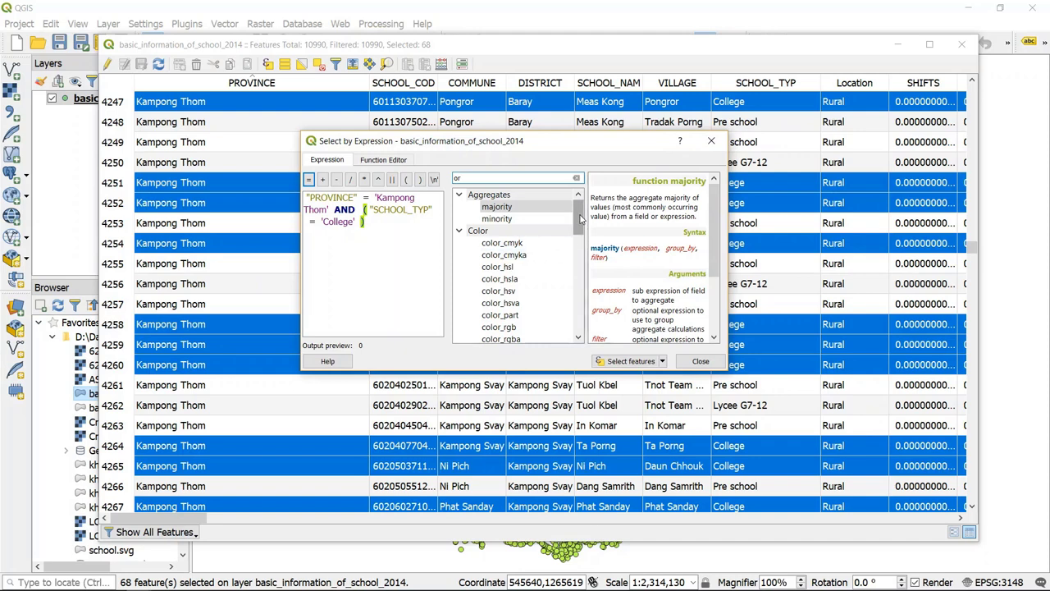
pyautogui.moveTo(580, 217); pyautogui.dragTo(570, 287)
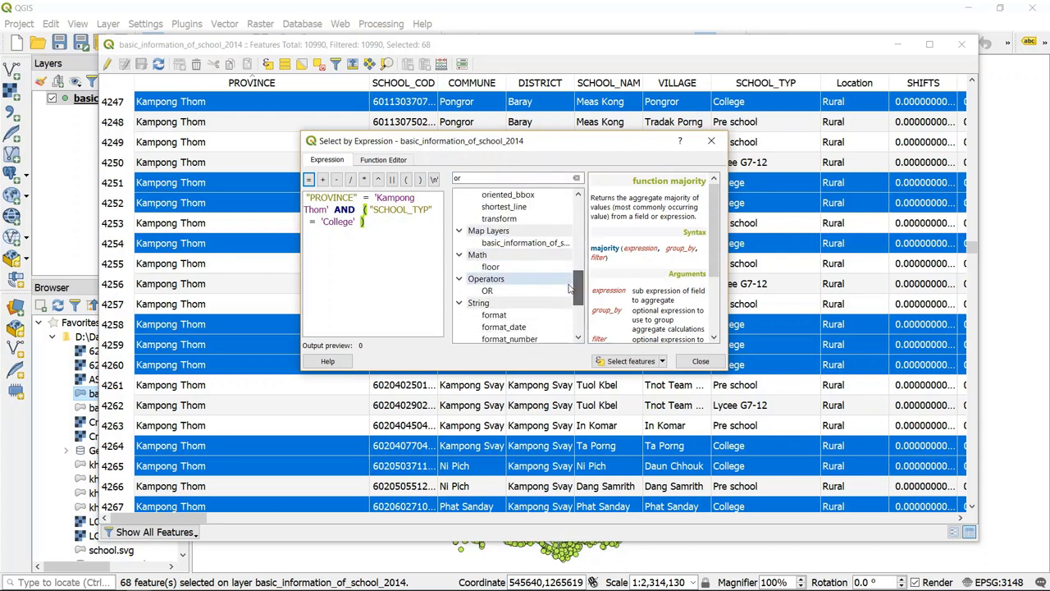
pyautogui.doubleClick(492, 295)
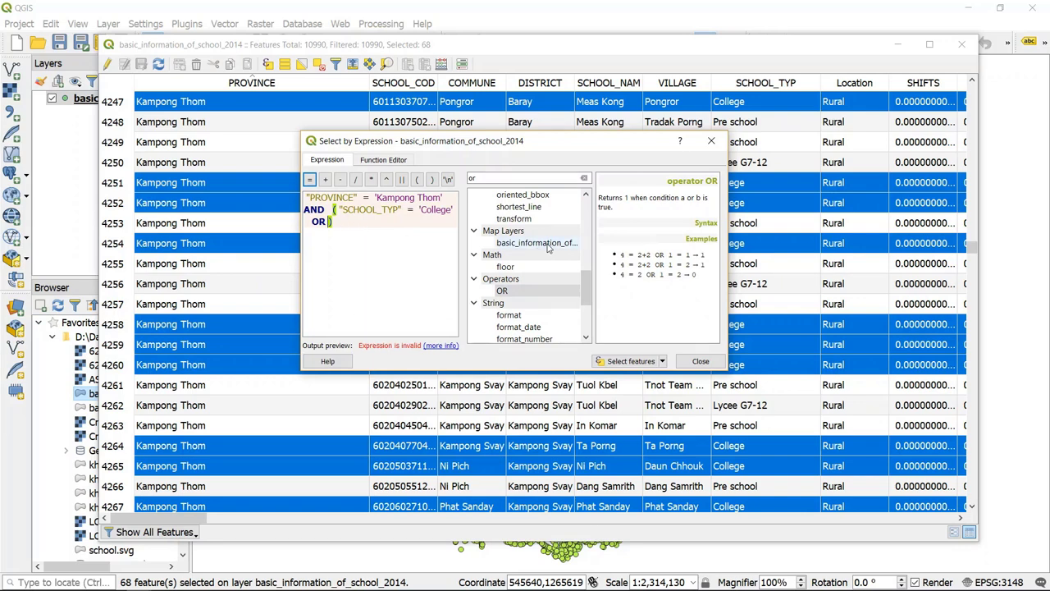
pyautogui.scroll(10, 548, 248)
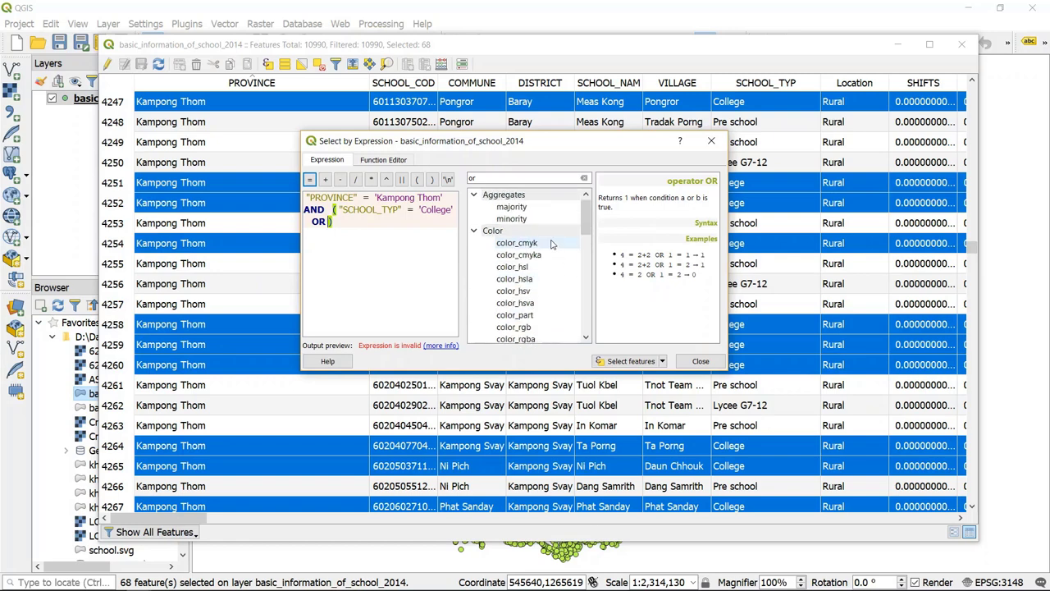
# - Search the fields for "schoo" and insert the "SCHOOL_TYP" field after OR inside the parentheses
pyautogui.doubleClick(507, 177)
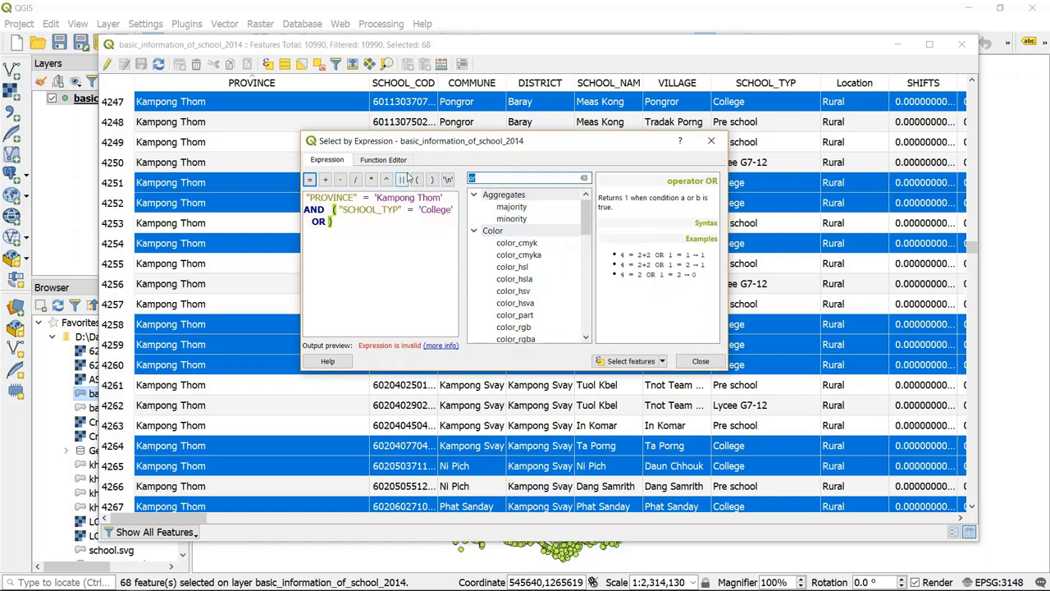
pyautogui.write('schoo')
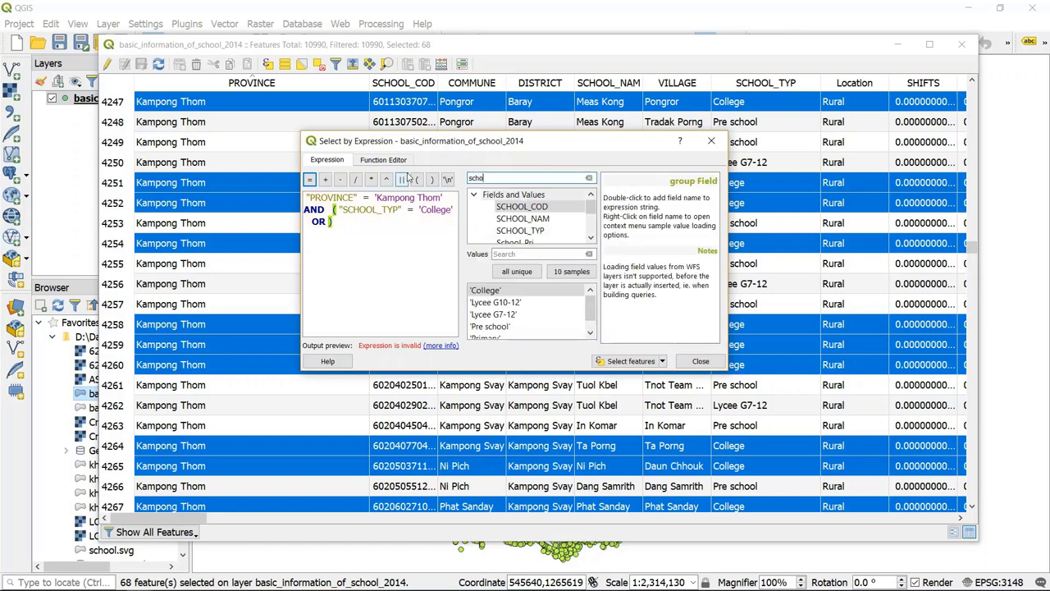
pyautogui.doubleClick(520, 231)
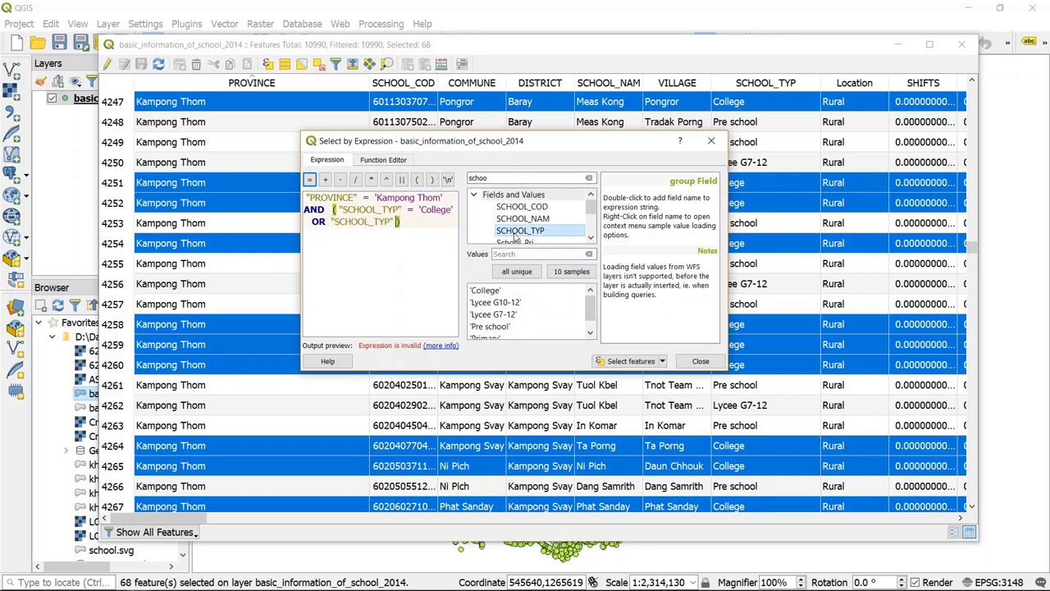
# - Complete the second "SCHOOL_TYP" condition with = 'Primary' from the field's unique values and select the matching features
pyautogui.click(310, 178)
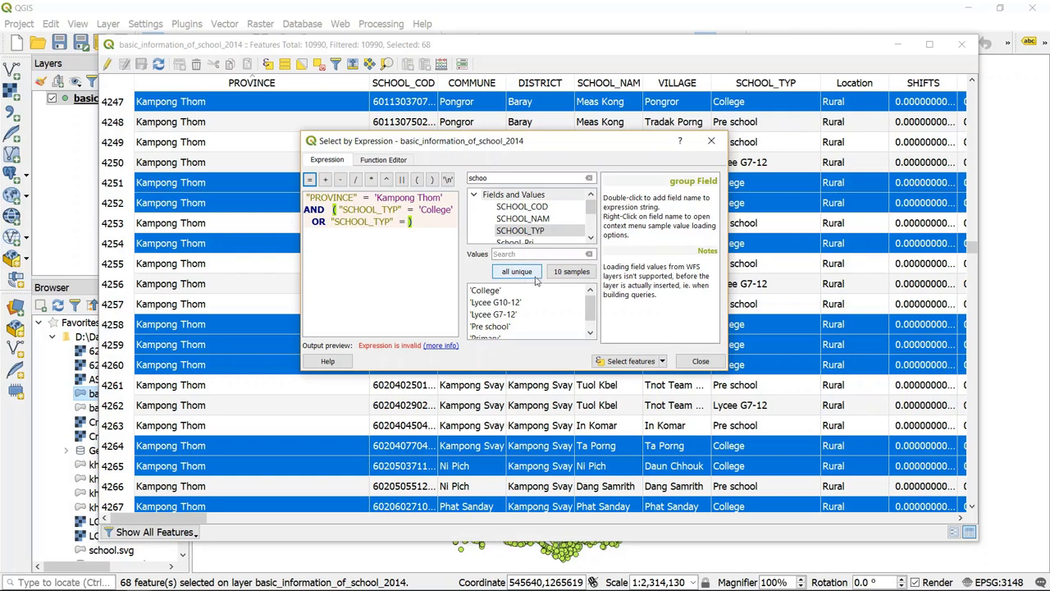
pyautogui.click(517, 270)
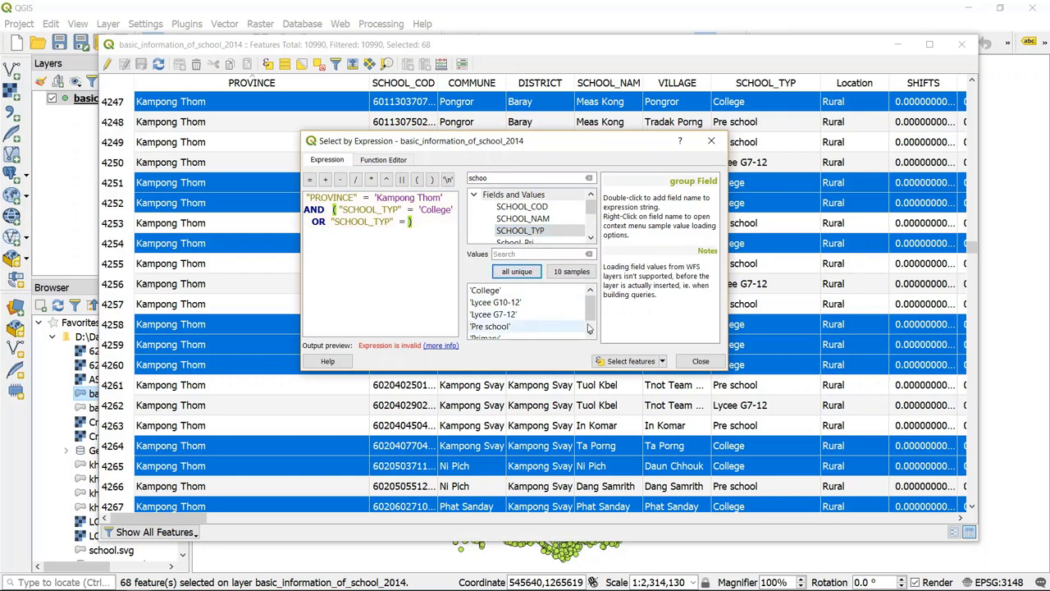
pyautogui.scroll(-1, 501, 327)
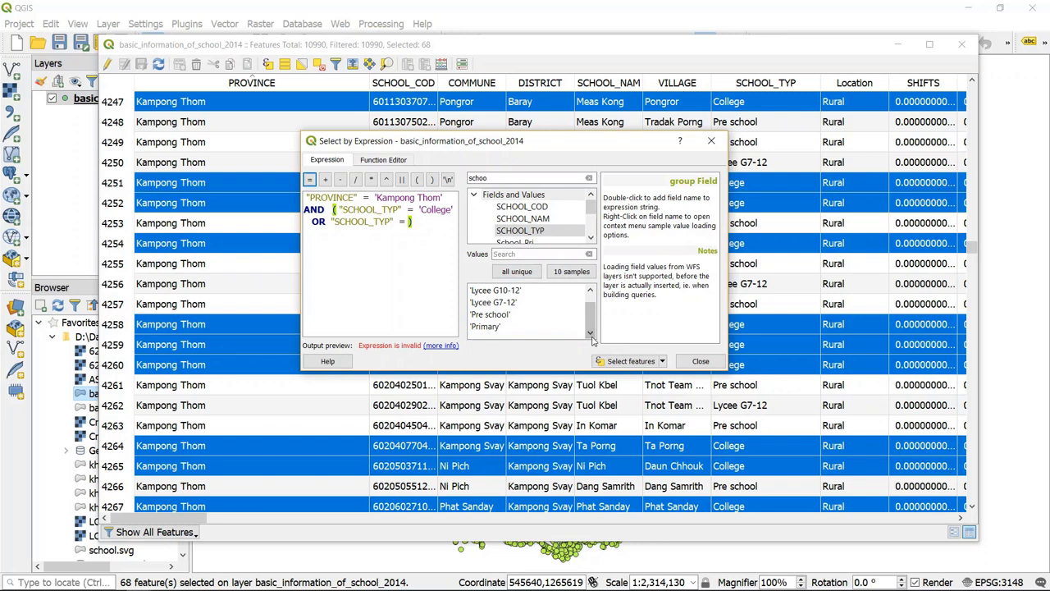
pyautogui.doubleClick(490, 326)
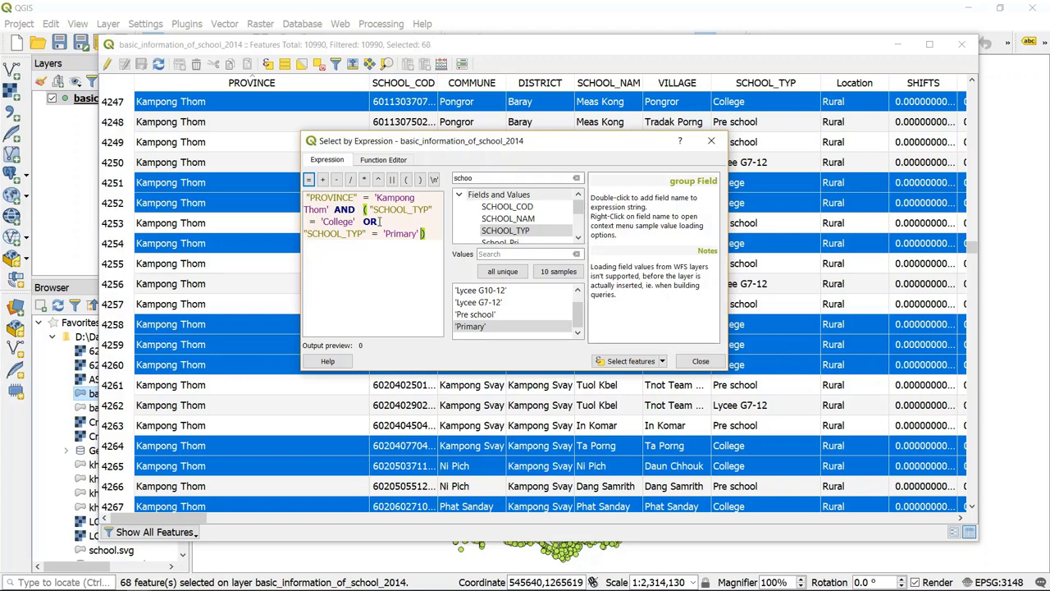
pyautogui.click(643, 363)
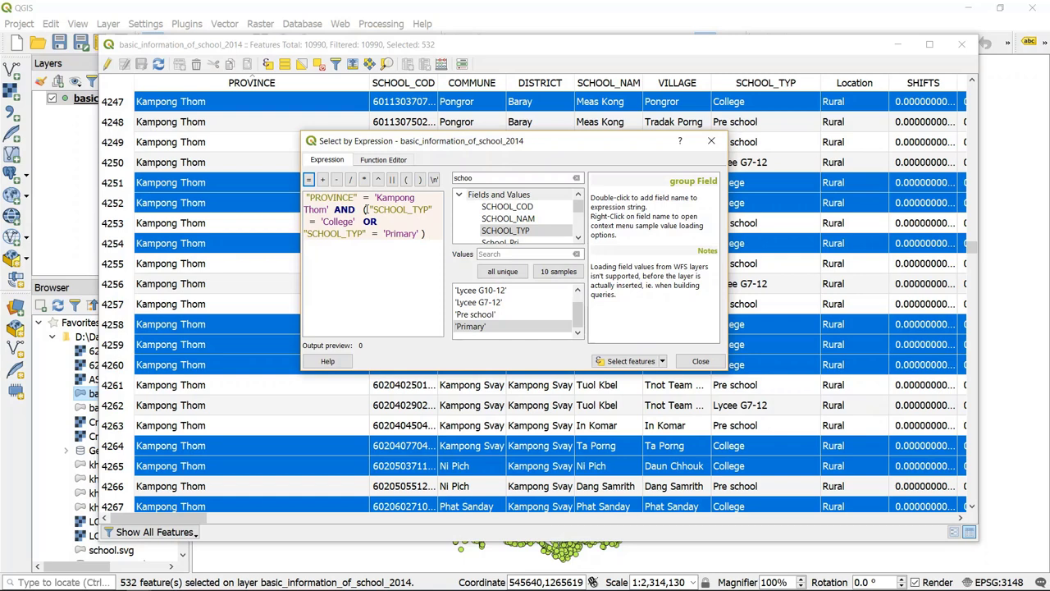
# - Examine the parenthesised College OR Primary conditions and how they combine with the Kampong Thom condition in the full expression
pyautogui.moveTo(368, 209); pyautogui.dragTo(424, 233)
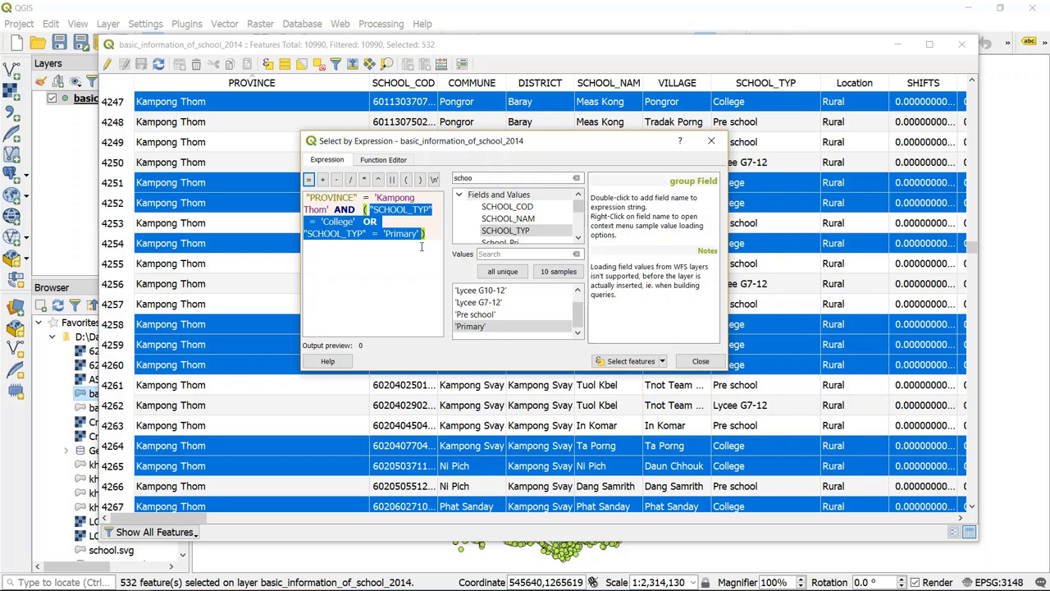
pyautogui.click(383, 248)
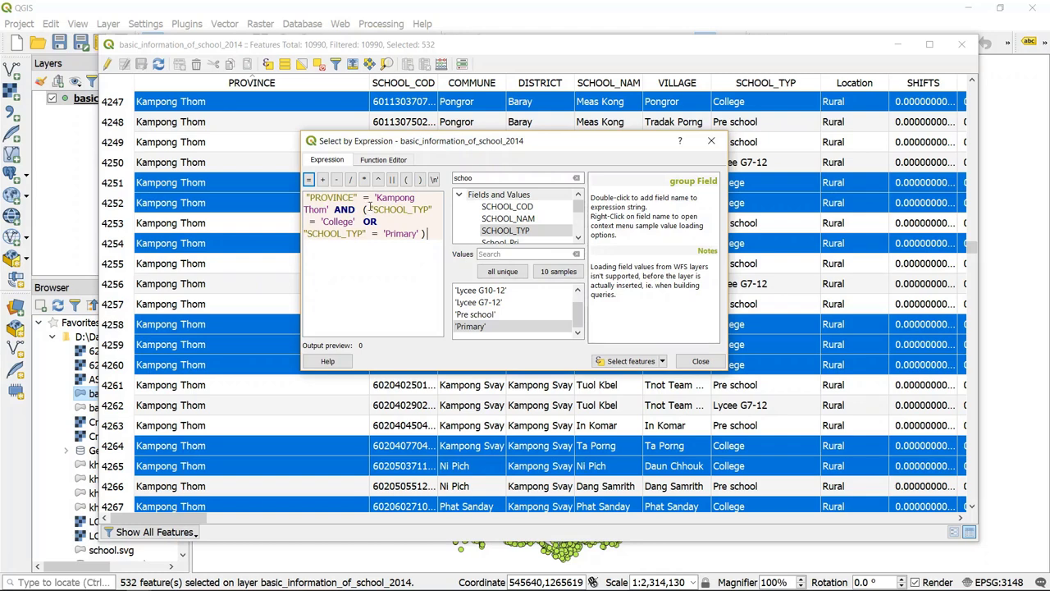
pyautogui.moveTo(369, 209); pyautogui.dragTo(420, 254)
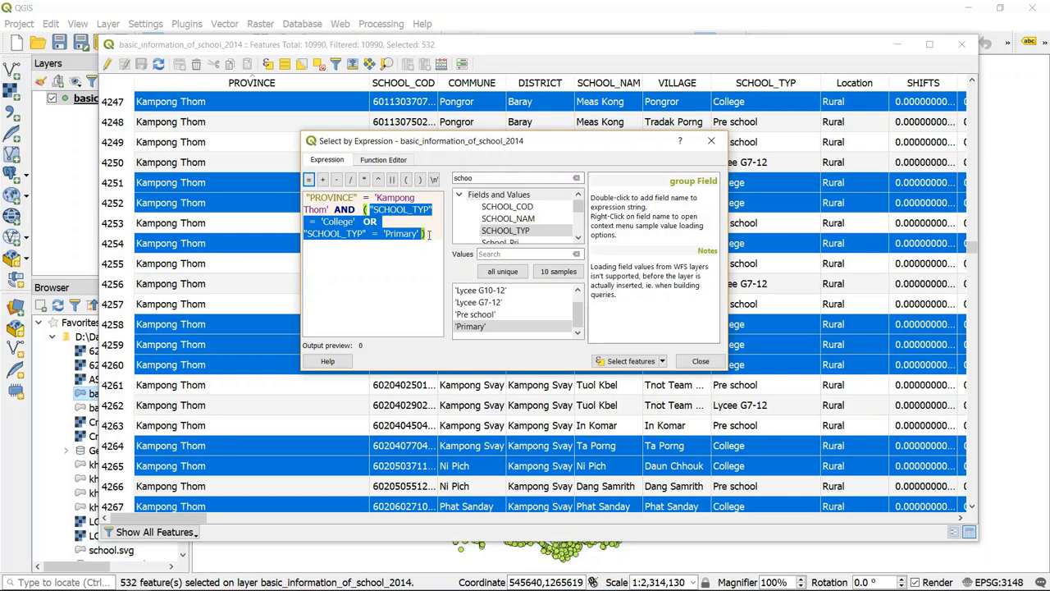
pyautogui.click(429, 235)
pyautogui.click(369, 210)
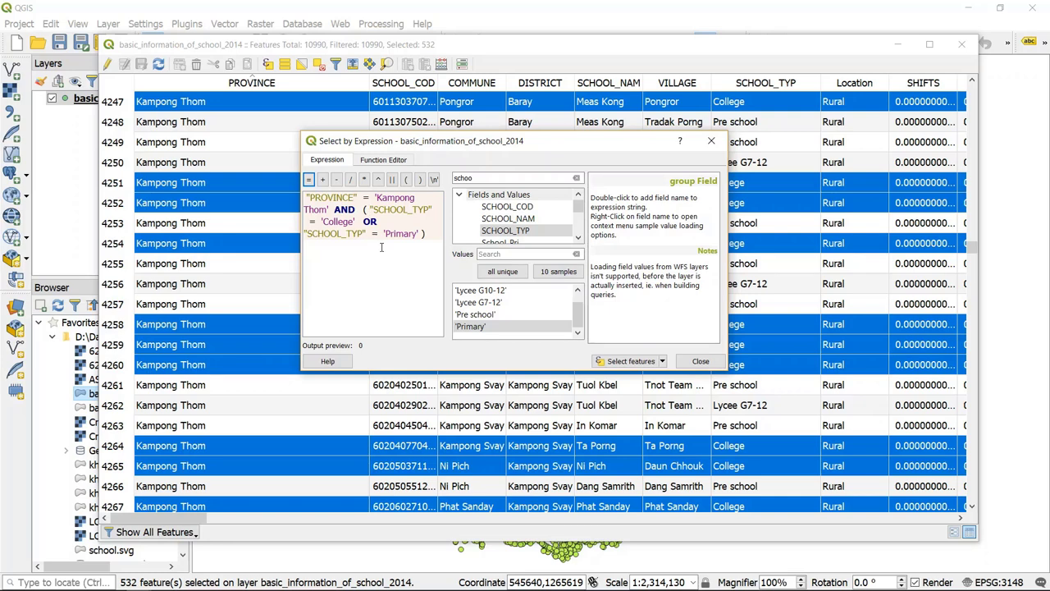
pyautogui.click(369, 209)
pyautogui.click(365, 210)
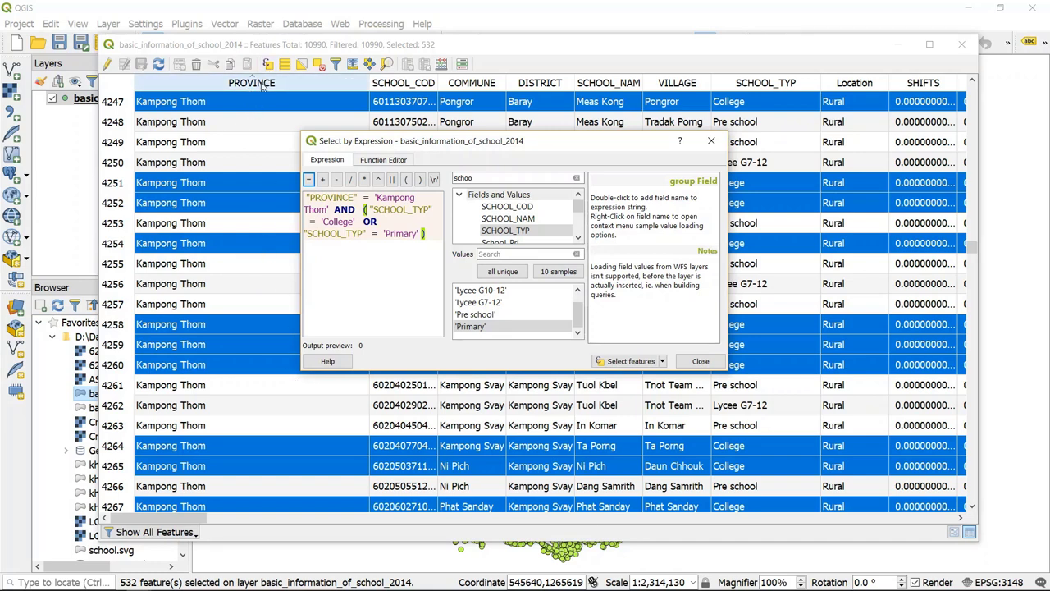
pyautogui.moveTo(428, 234); pyautogui.dragTo(305, 196)
pyautogui.click(354, 276)
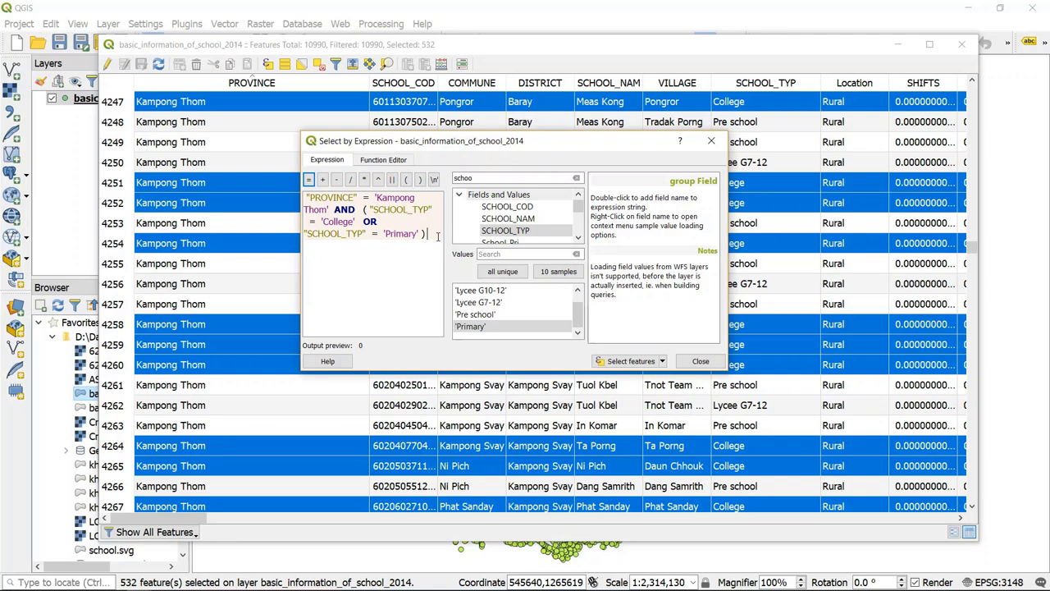
pyautogui.doubleClick(321, 197)
pyautogui.moveTo(428, 233); pyautogui.dragTo(294, 197)
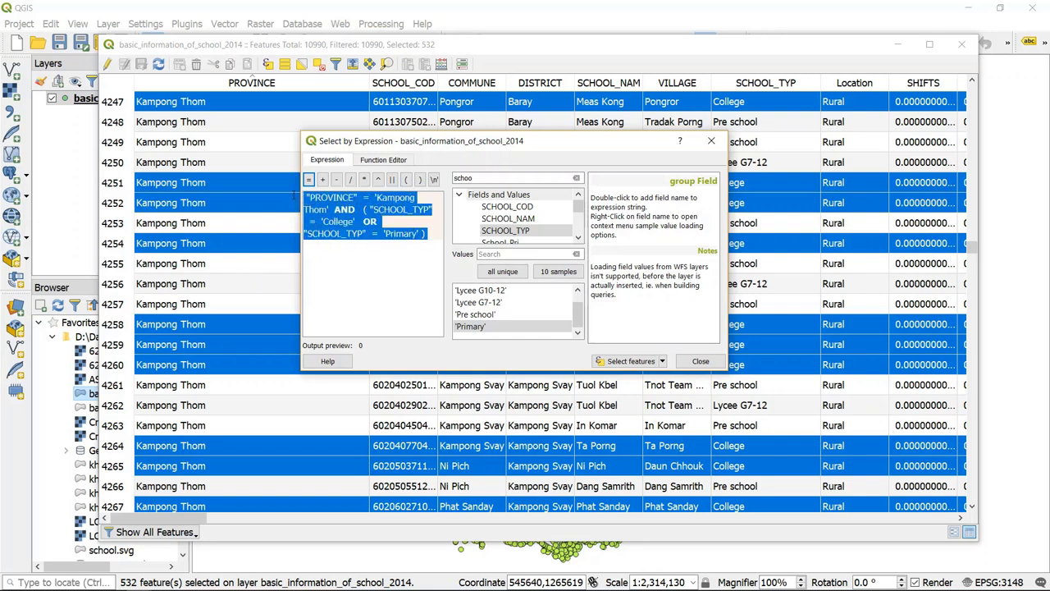
pyautogui.click(390, 293)
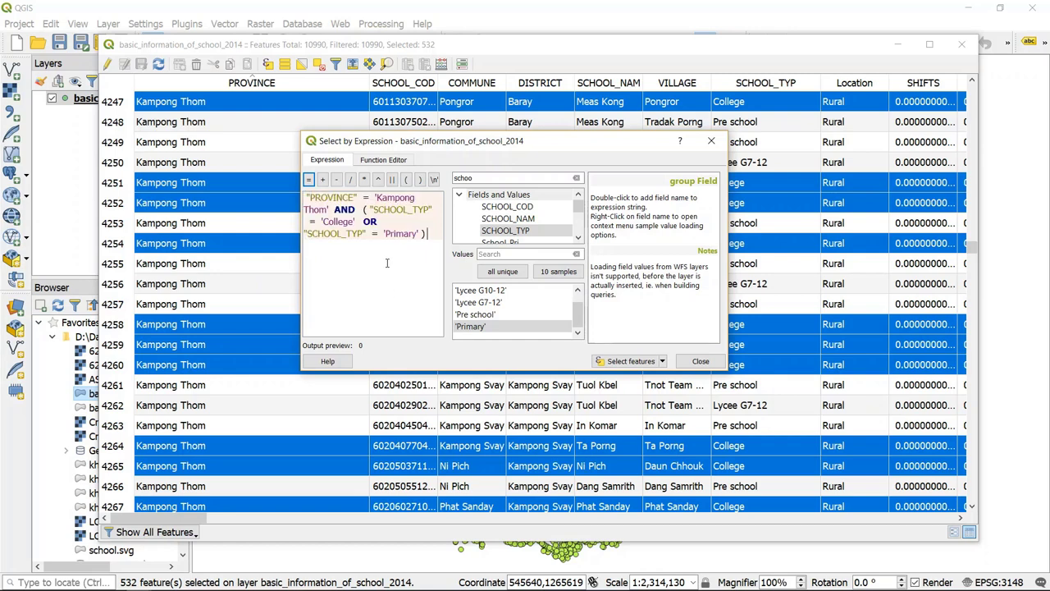